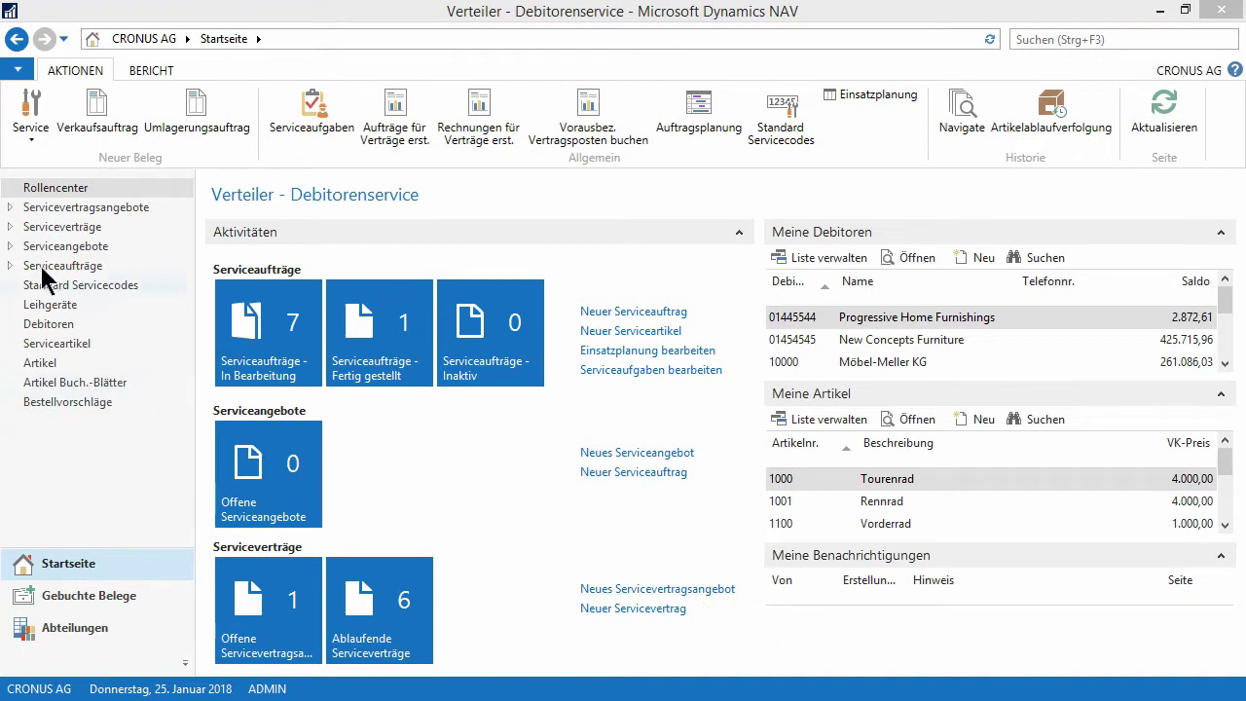
Open the item card of 80001 Computer III 533 MHz from the Artikel list and check its Serviceartikelgruppe
left_click(39, 362)
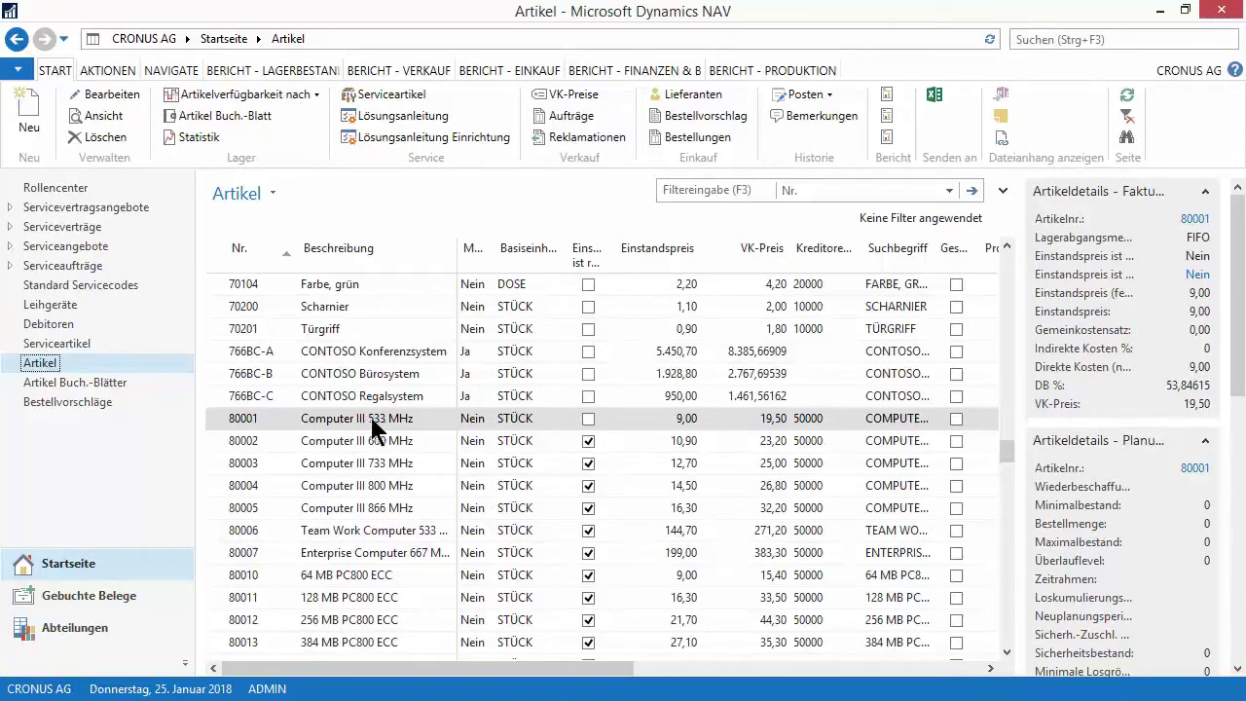
left_click(338, 420)
double_click(338, 419)
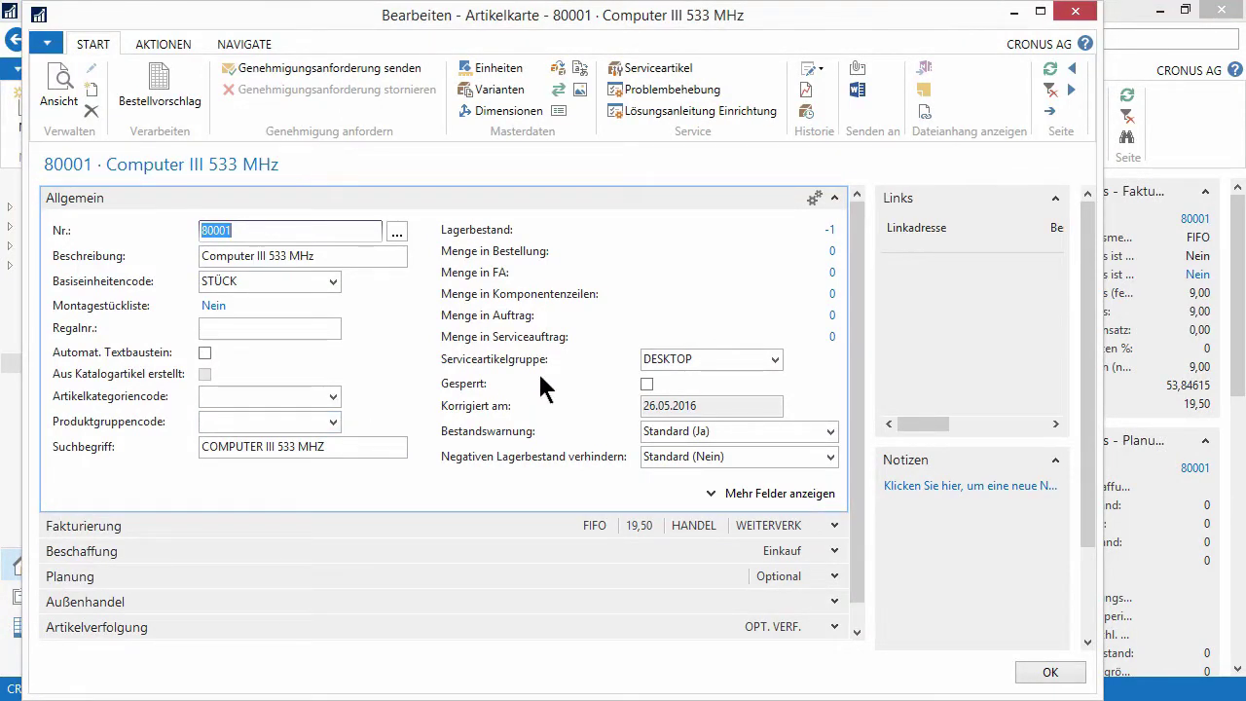
left_click(708, 358)
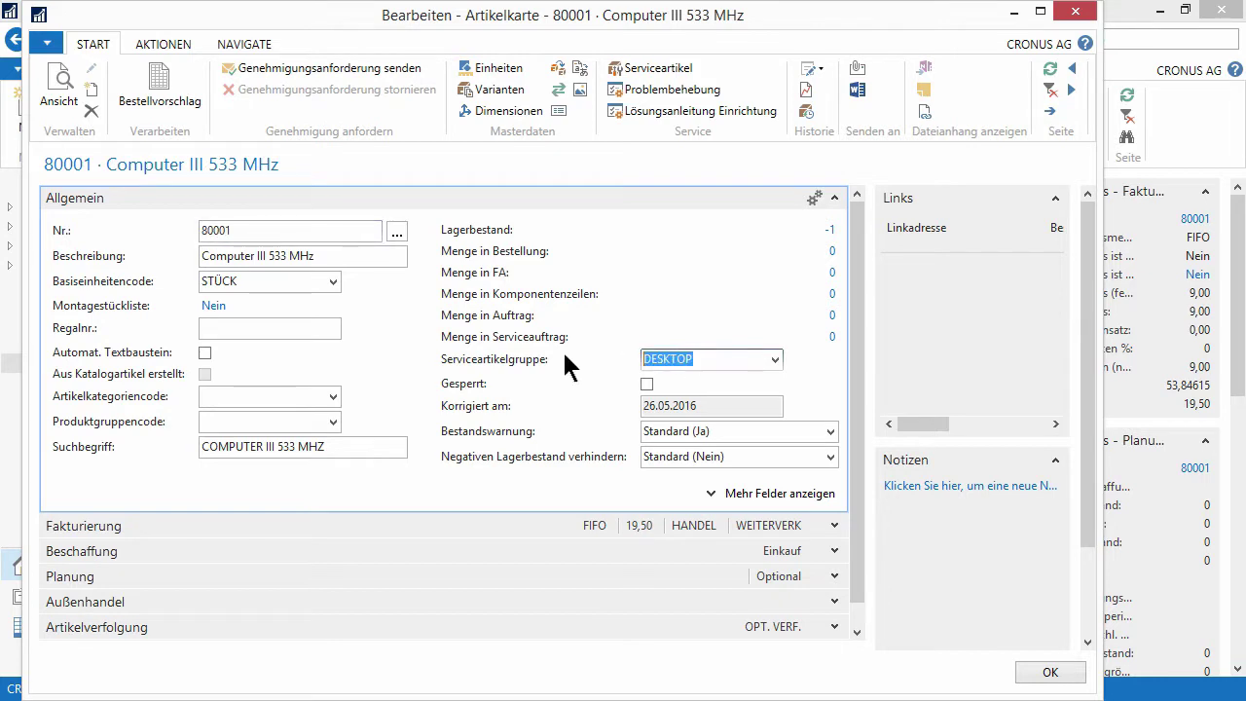
left_click(103, 177)
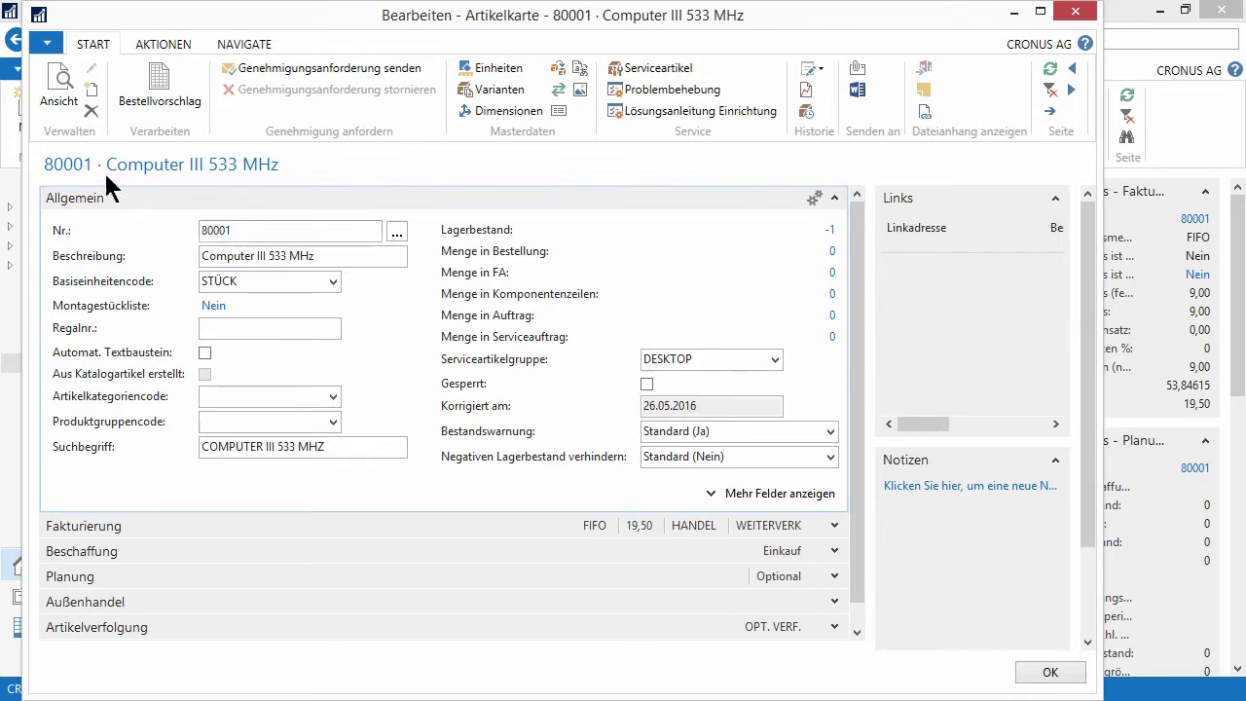
left_click(221, 229)
left_click(700, 355)
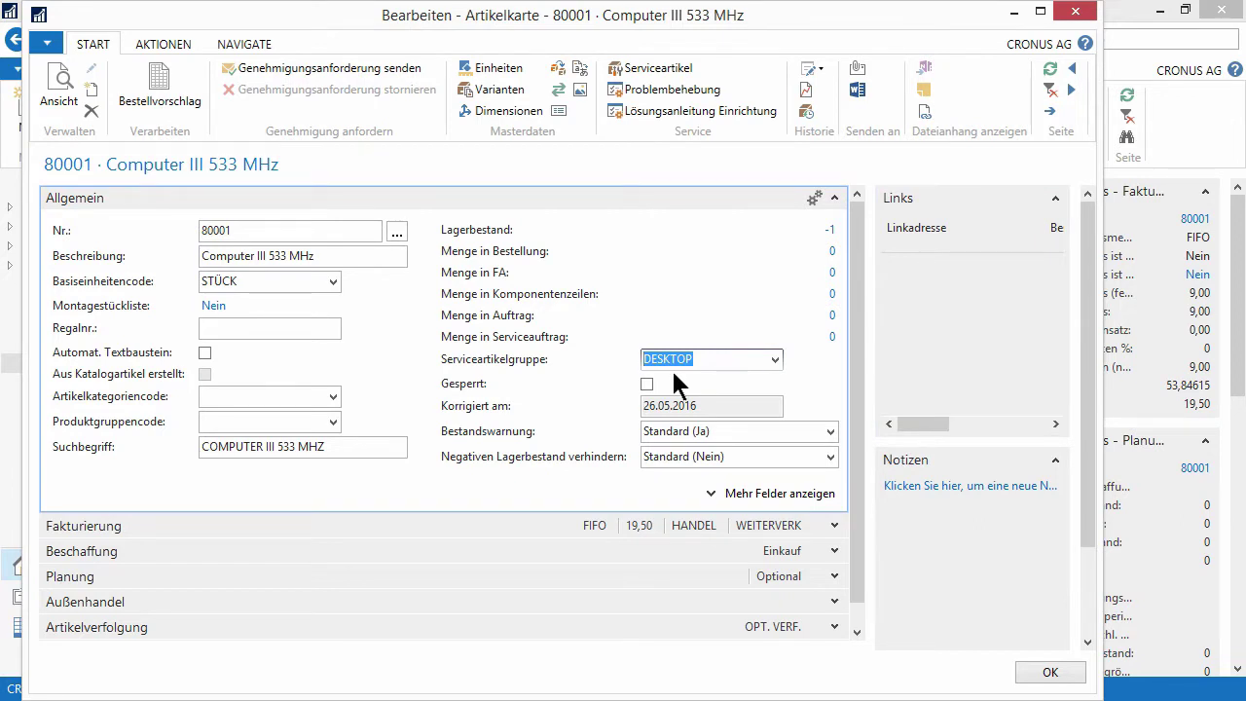
left_click(701, 359)
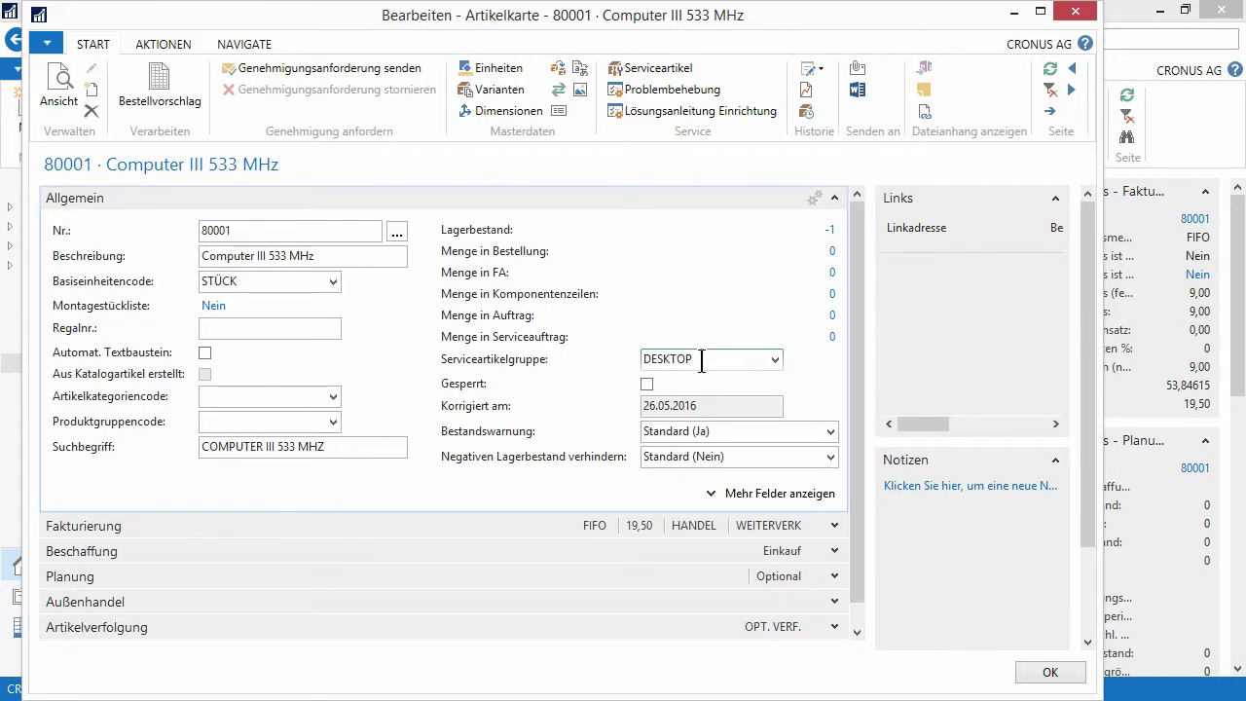
Check the Serviceartikel erstellen setting of DESKTOP in the full Serviceartikelgruppen list, keep that group and close the item card
left_click(775, 359)
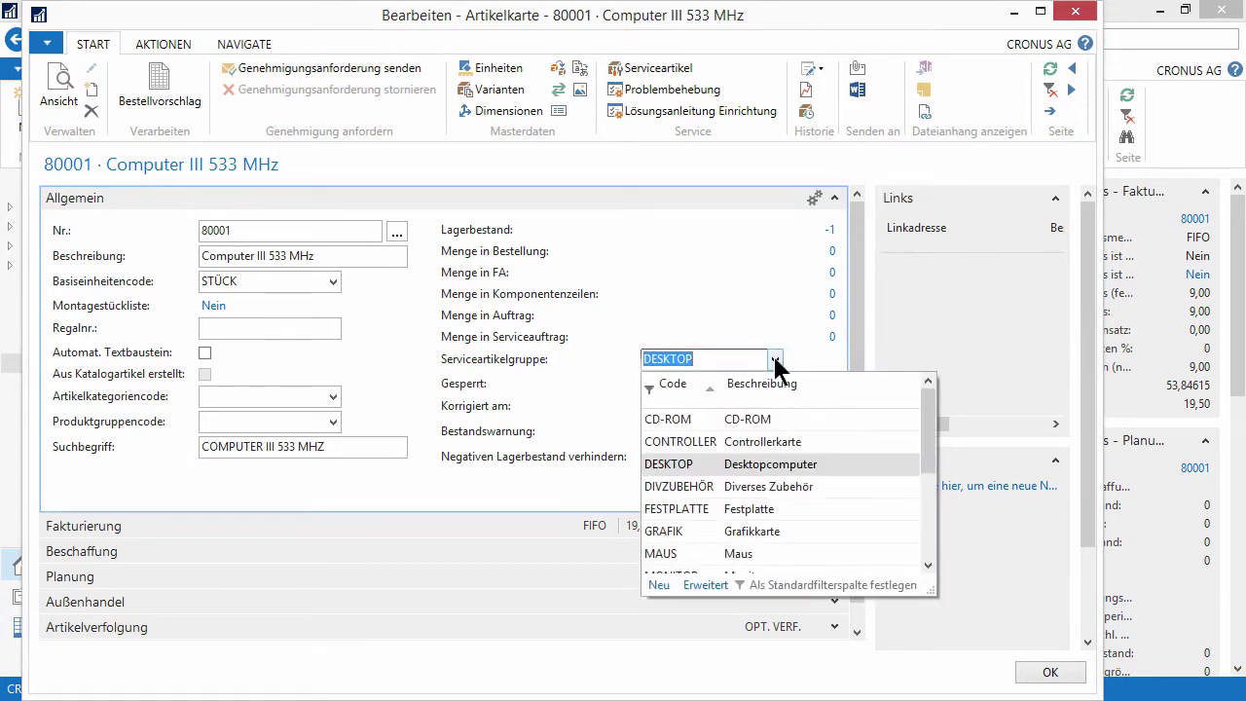
left_click(707, 585)
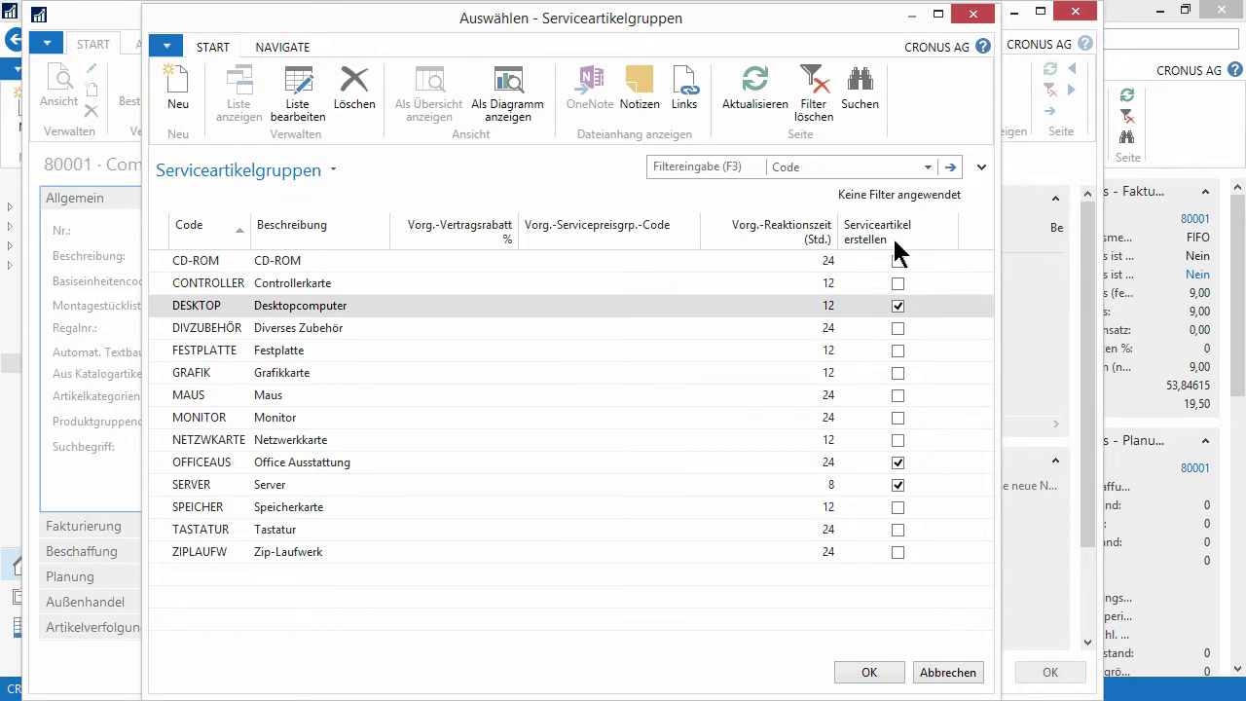
left_click(876, 674)
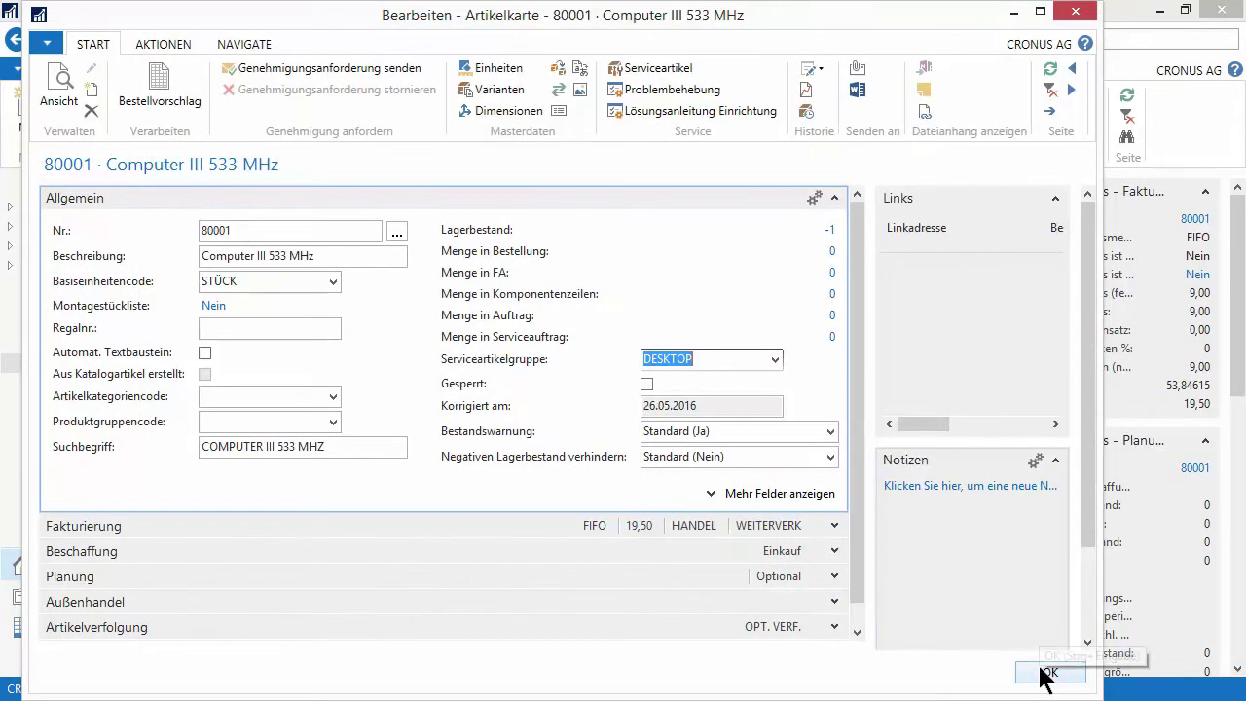
left_click(243, 231)
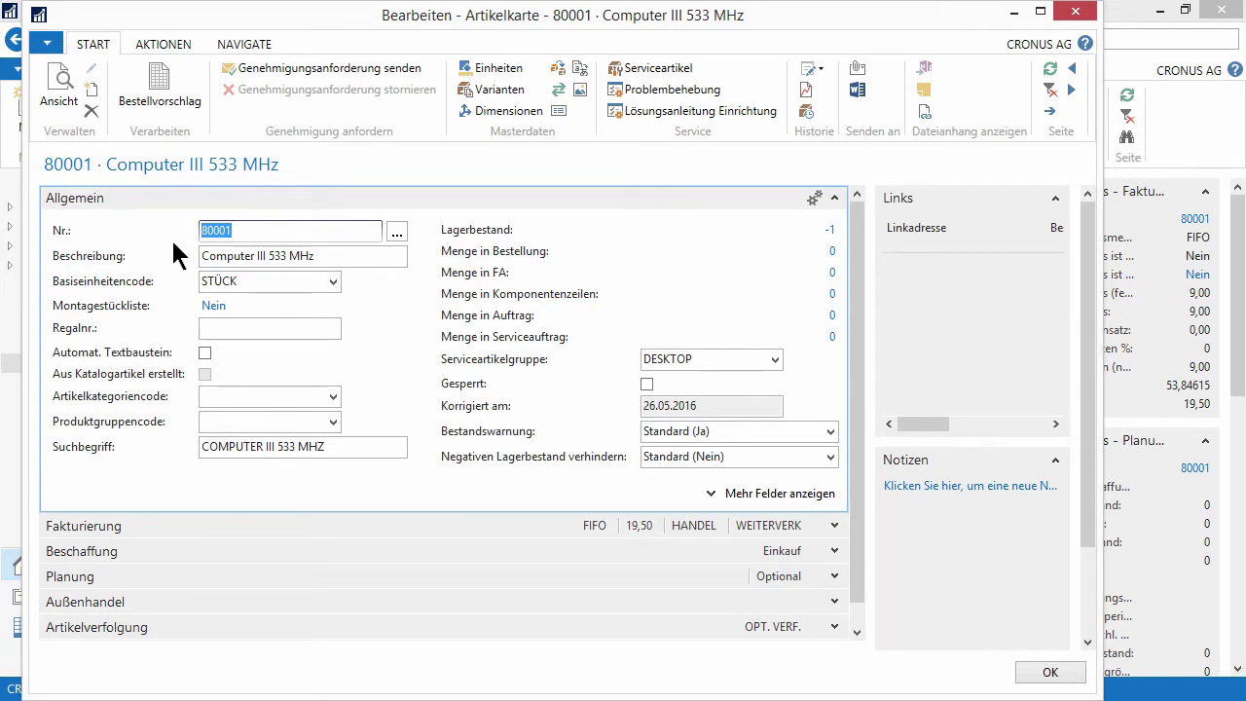
left_click(1044, 677)
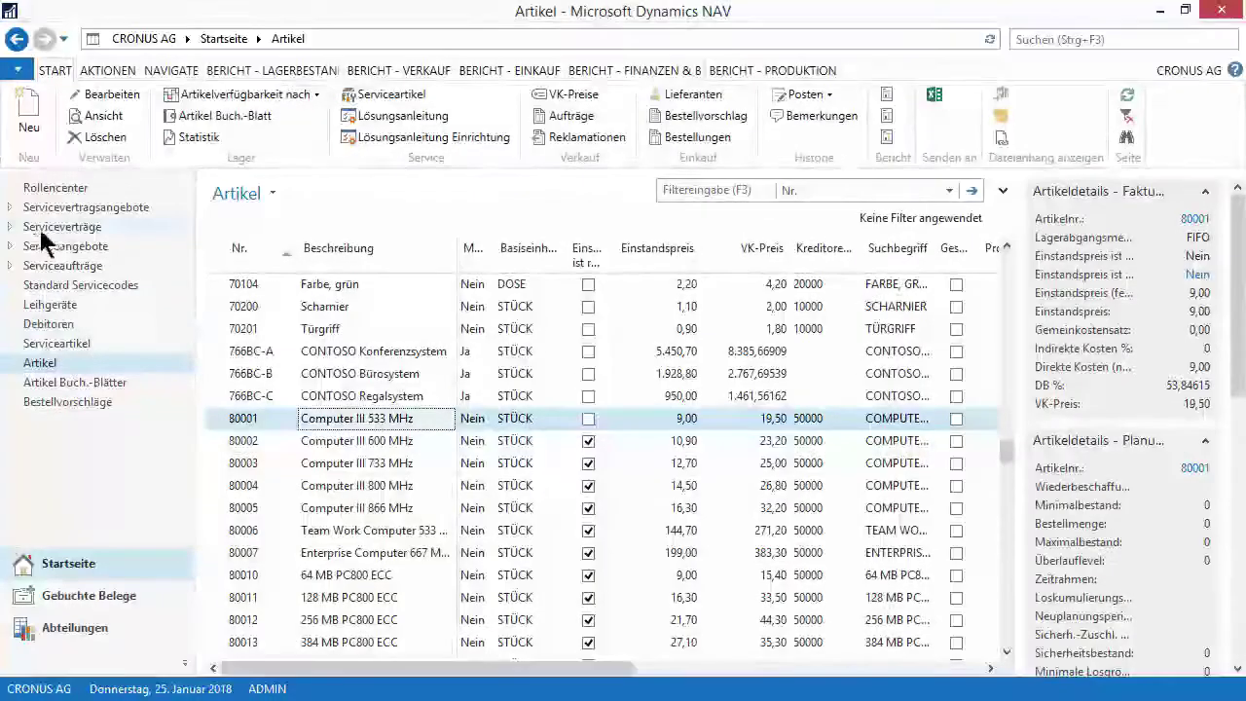
Create a new Verkaufsauftrag for the customer Möbel-Meller KG from the Debitoren list
left_click(58, 323)
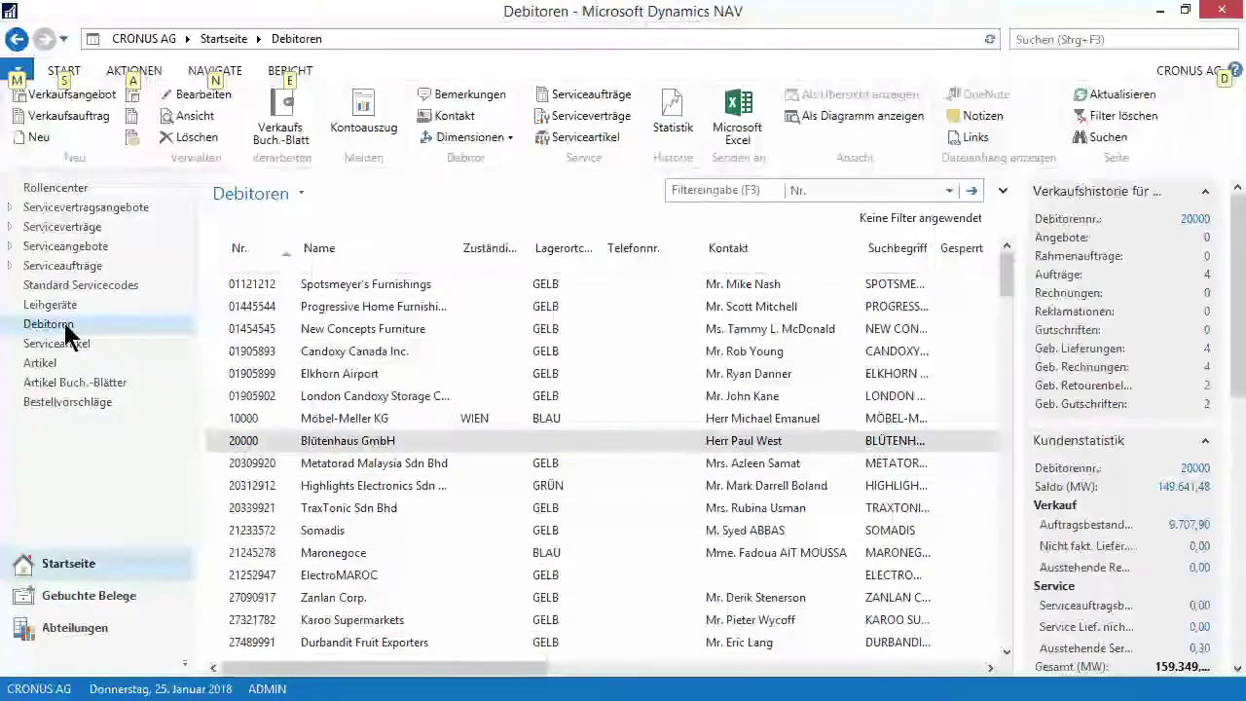
key("alt")
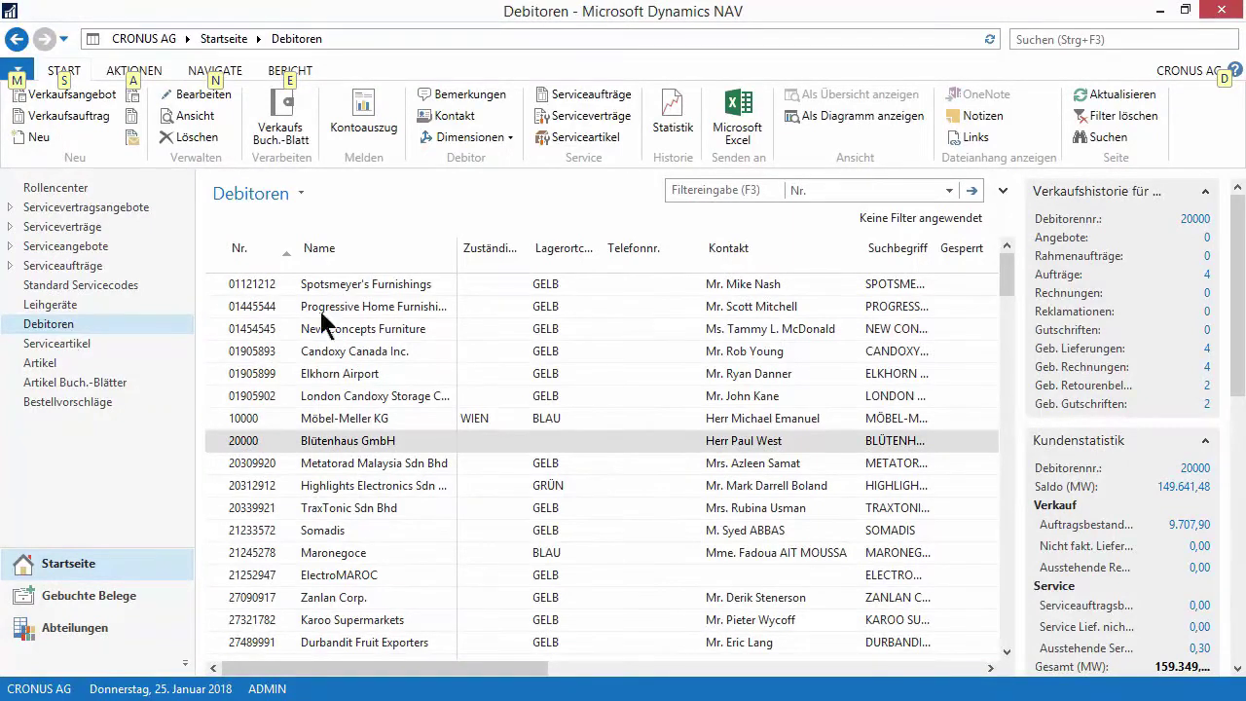
left_click(346, 421)
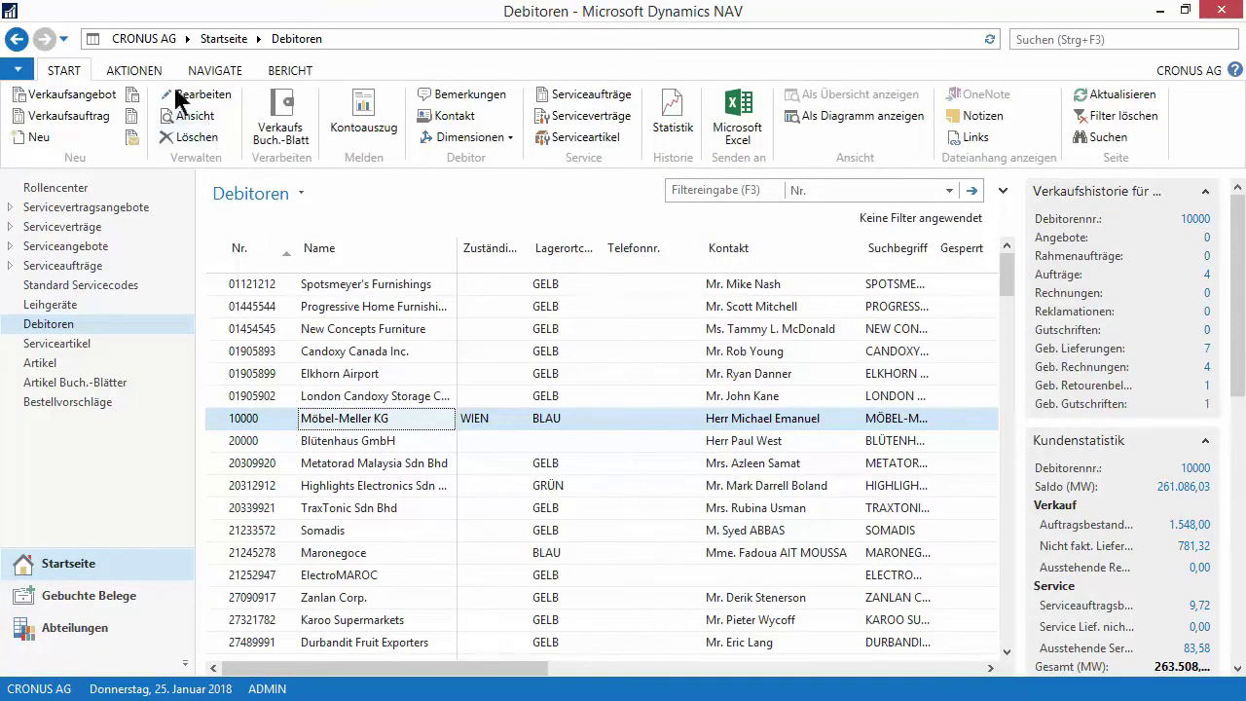
left_click(77, 115)
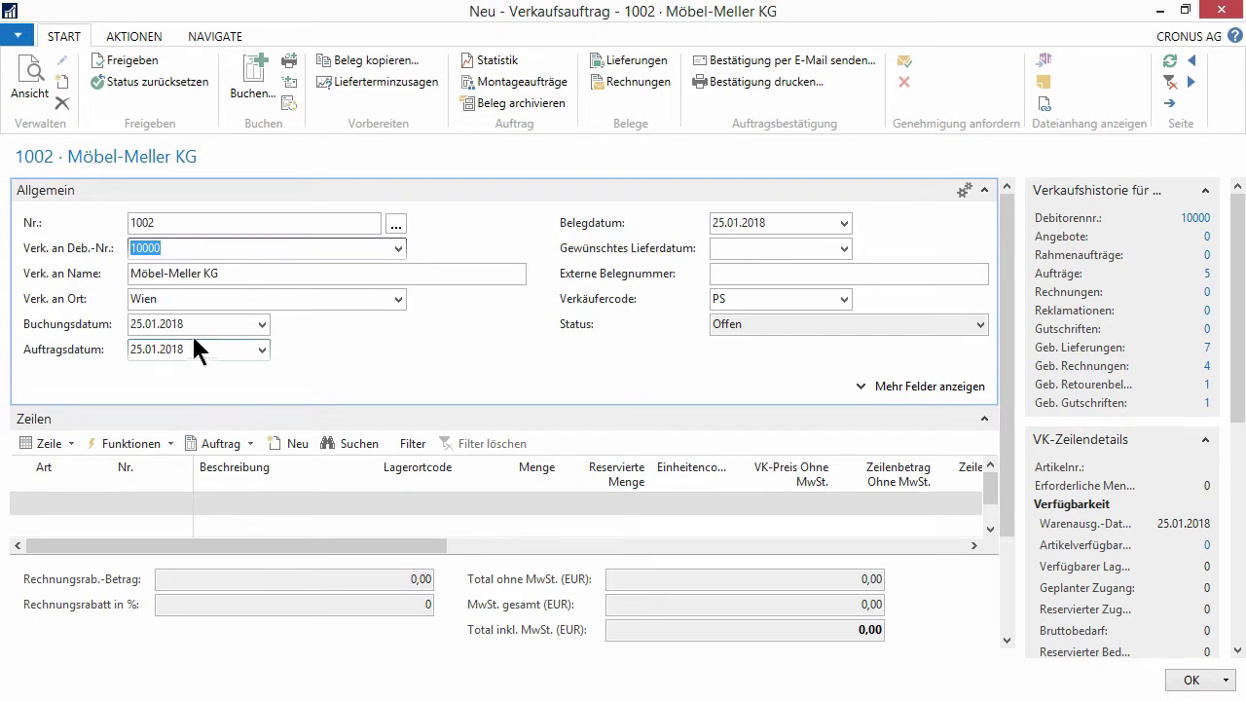
Set the Buchungsdatum of the sales order to 31.01.2018
left_click_drag(191, 331, 89, 314)
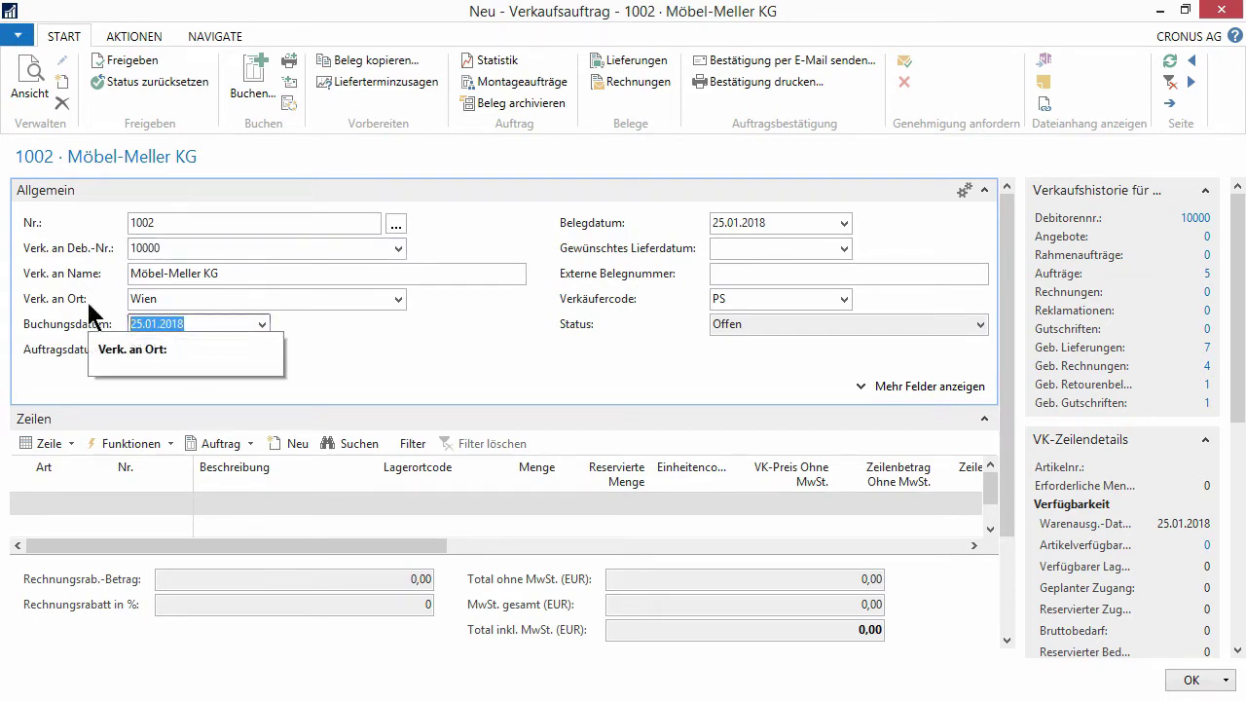
type("3101")
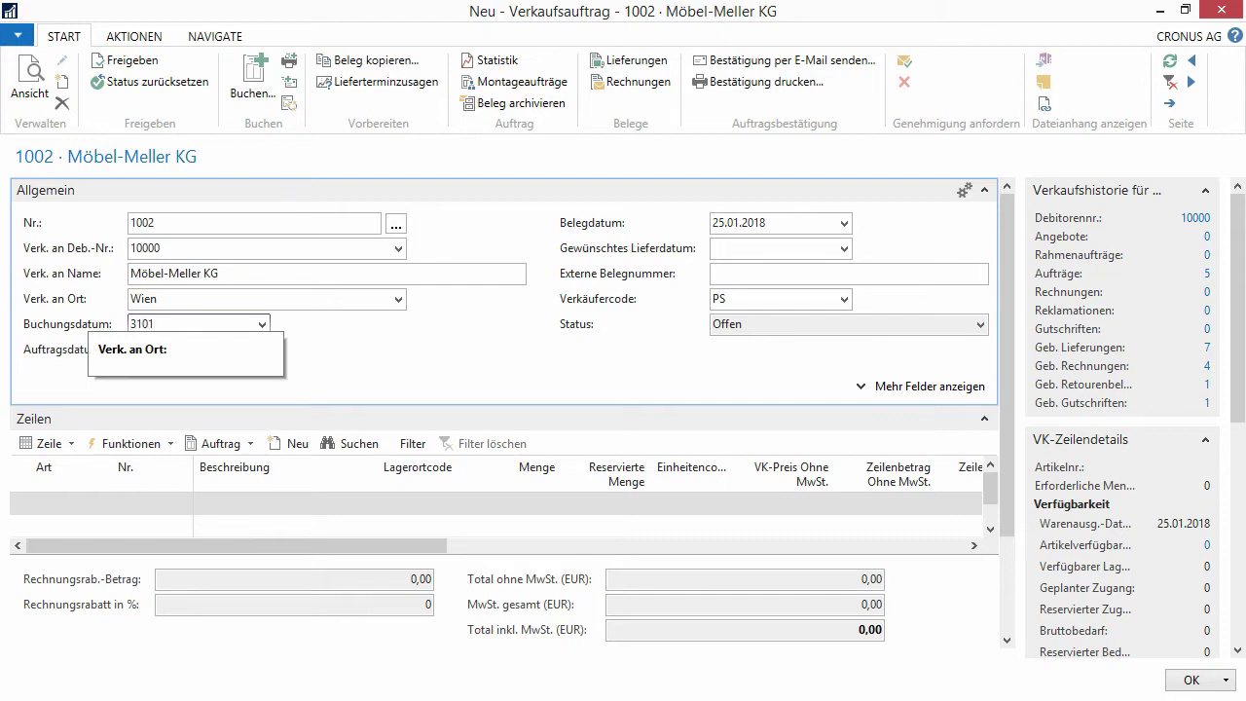
key("Tab")
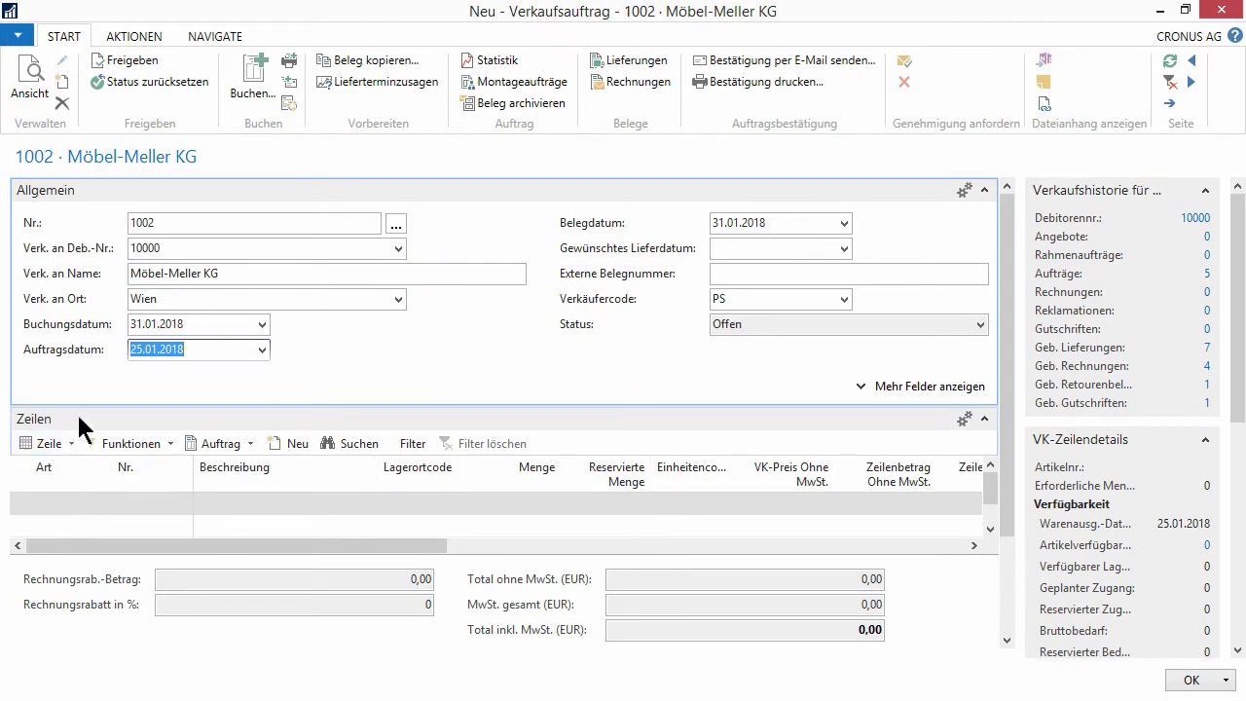
Add an order line of type Artikel with item number 80001
left_click(103, 503)
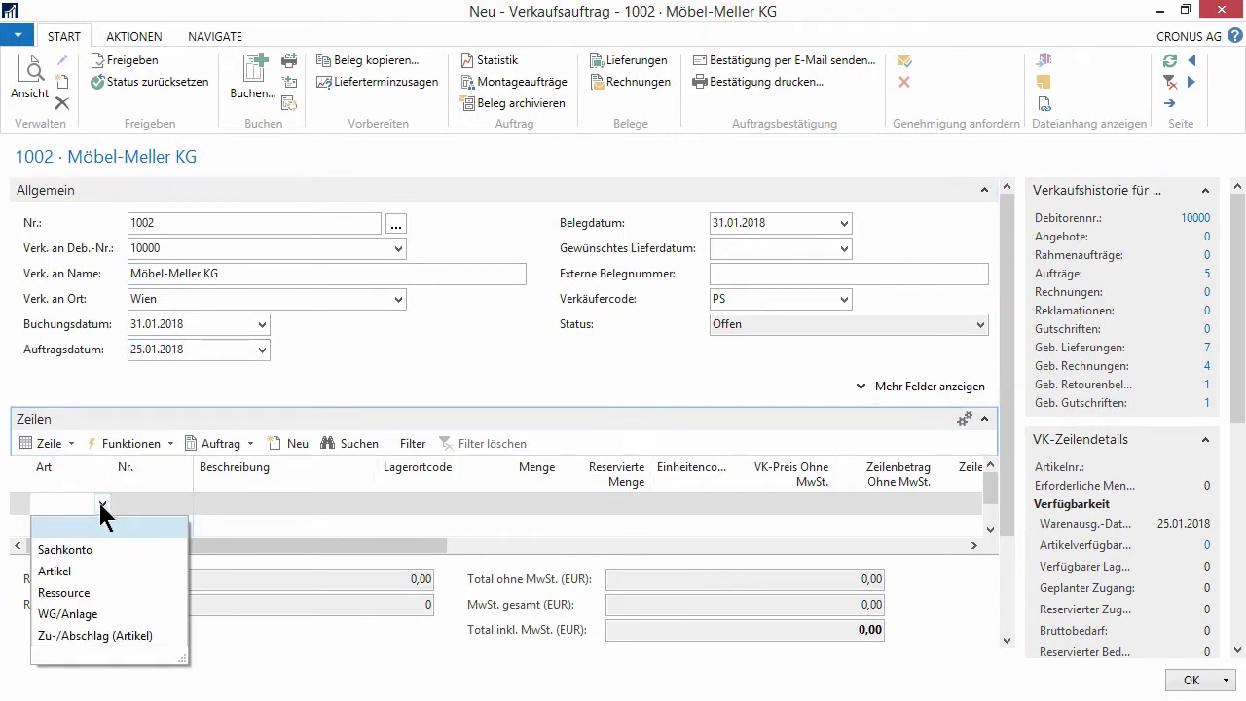
left_click(58, 570)
left_click(160, 498)
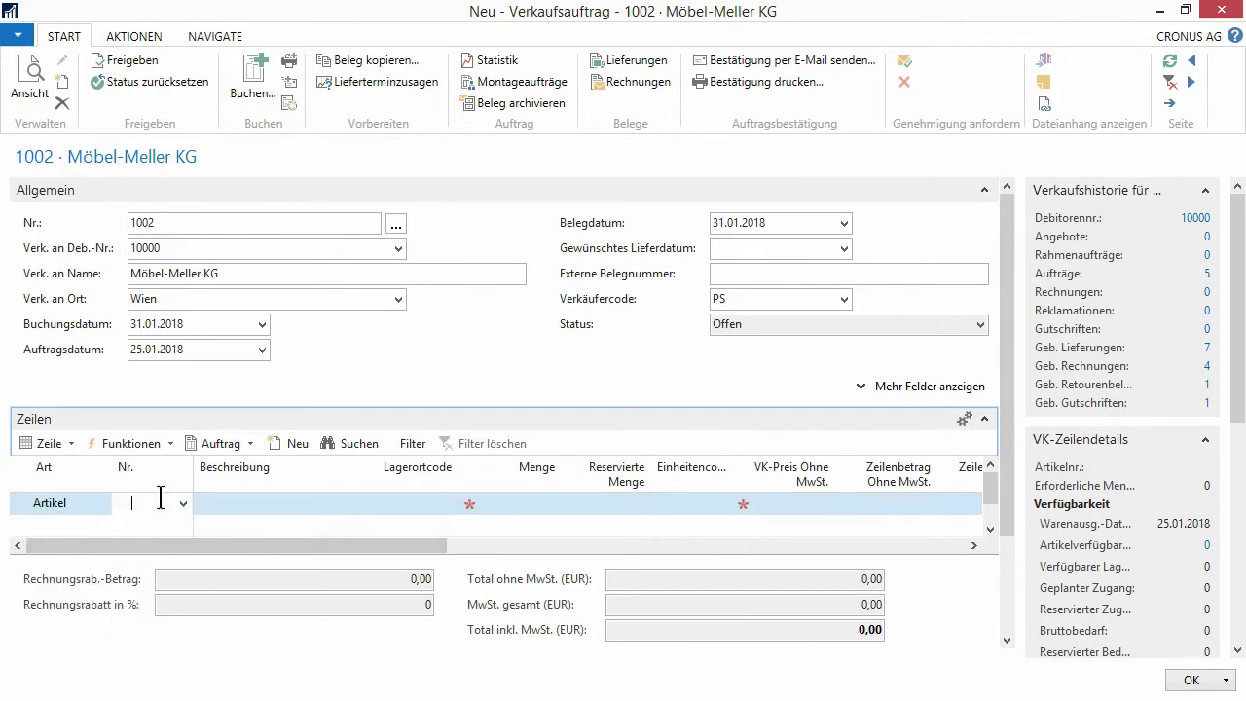
type("800")
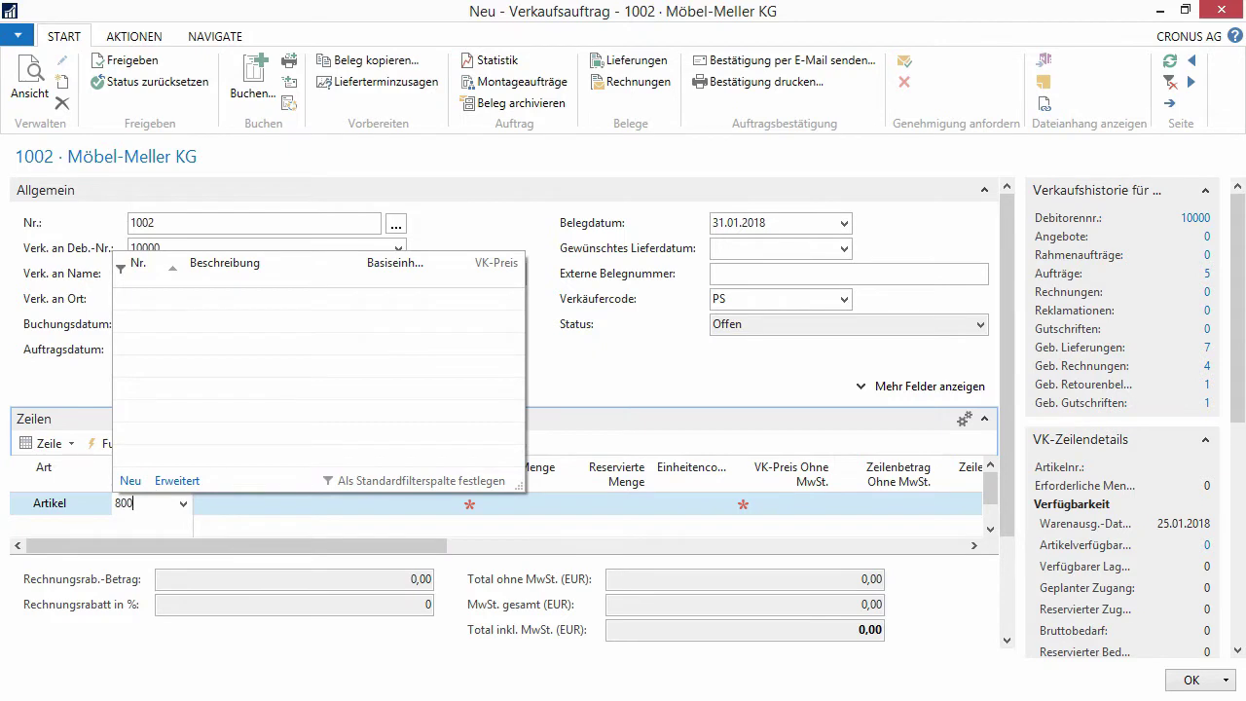
type("01")
key("Tab")
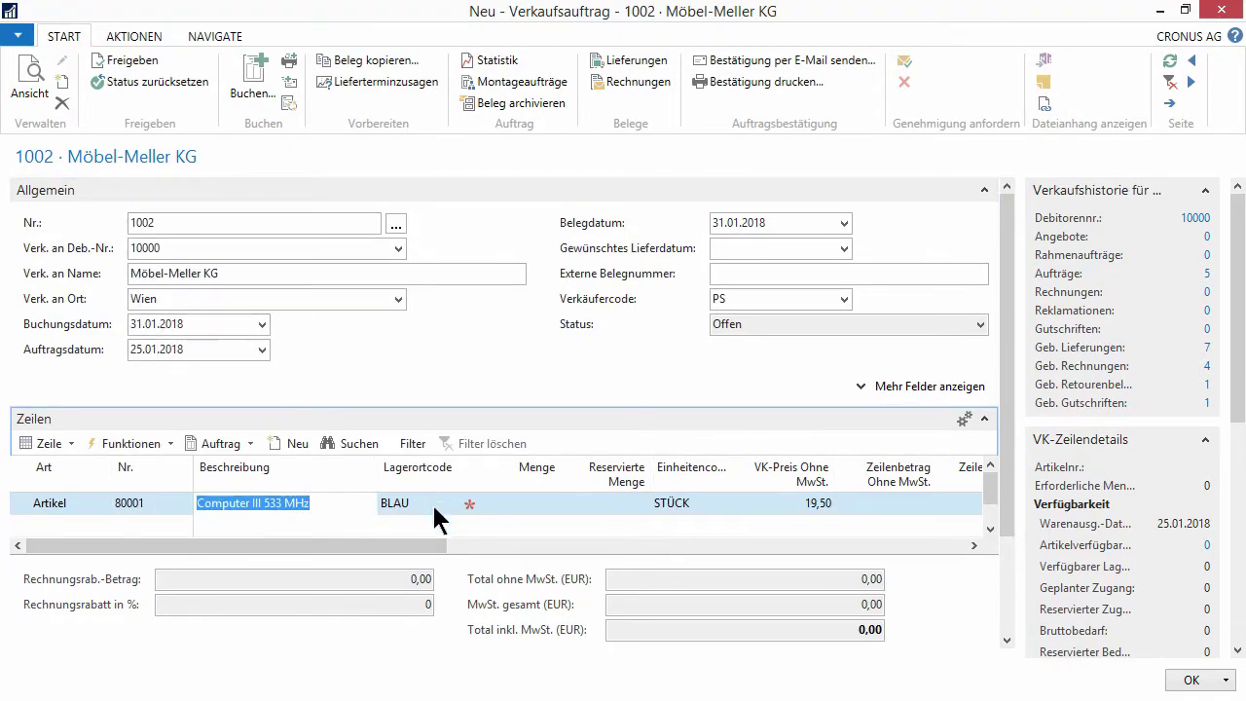
Set the Menge of the 80001 line to 1 and accept the quantity despite insufficient stock
left_click(516, 506)
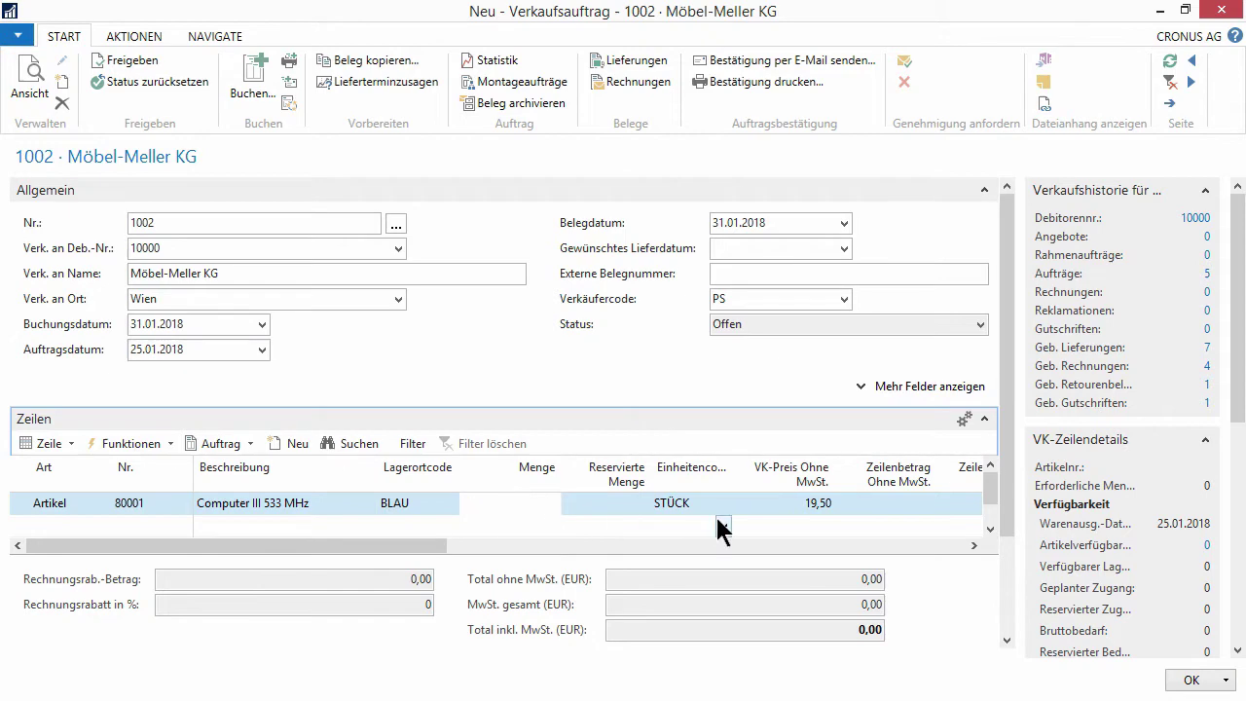
type("1")
key("Tab")
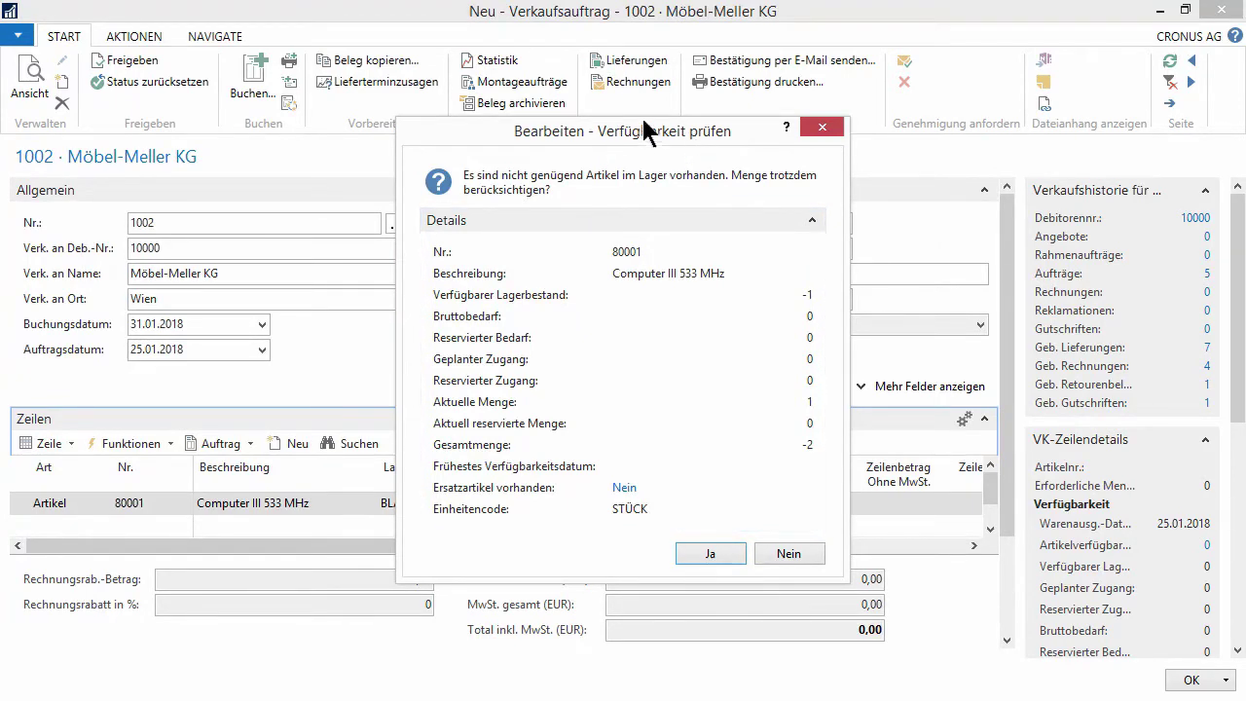
left_click(711, 553)
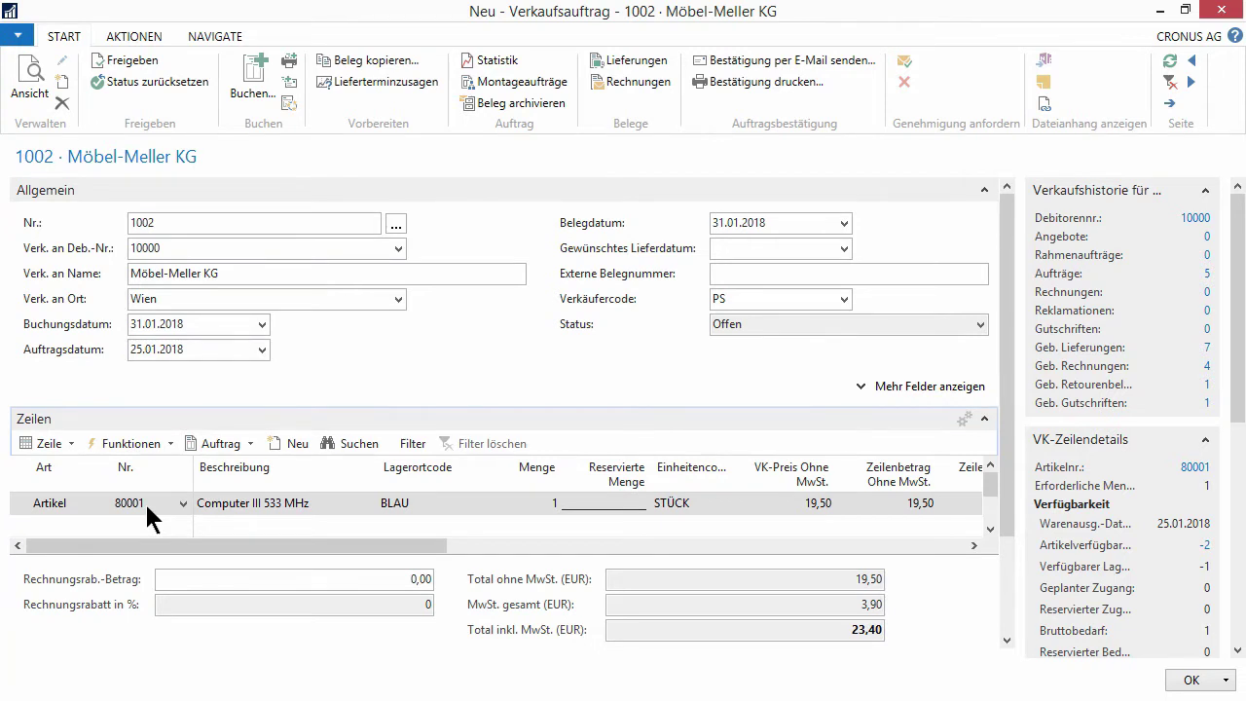
Post the sales order with the Liefern option only and close the order
left_click(258, 88)
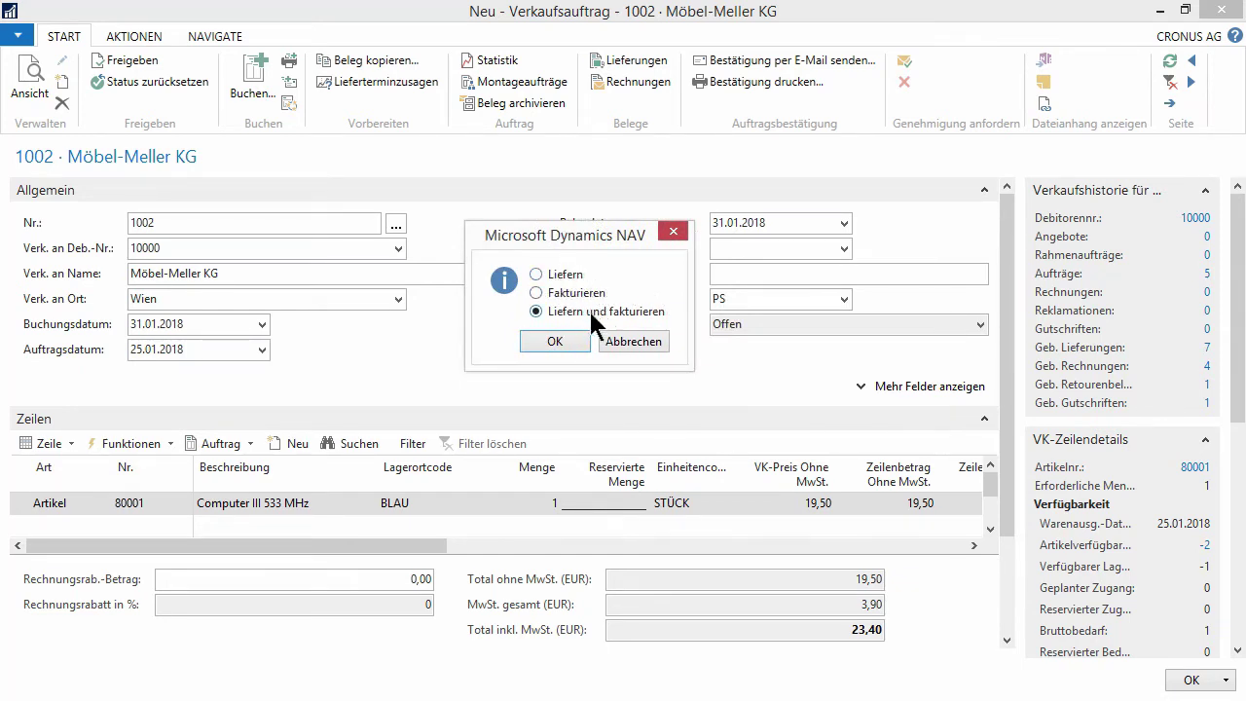
left_click(534, 273)
left_click(559, 337)
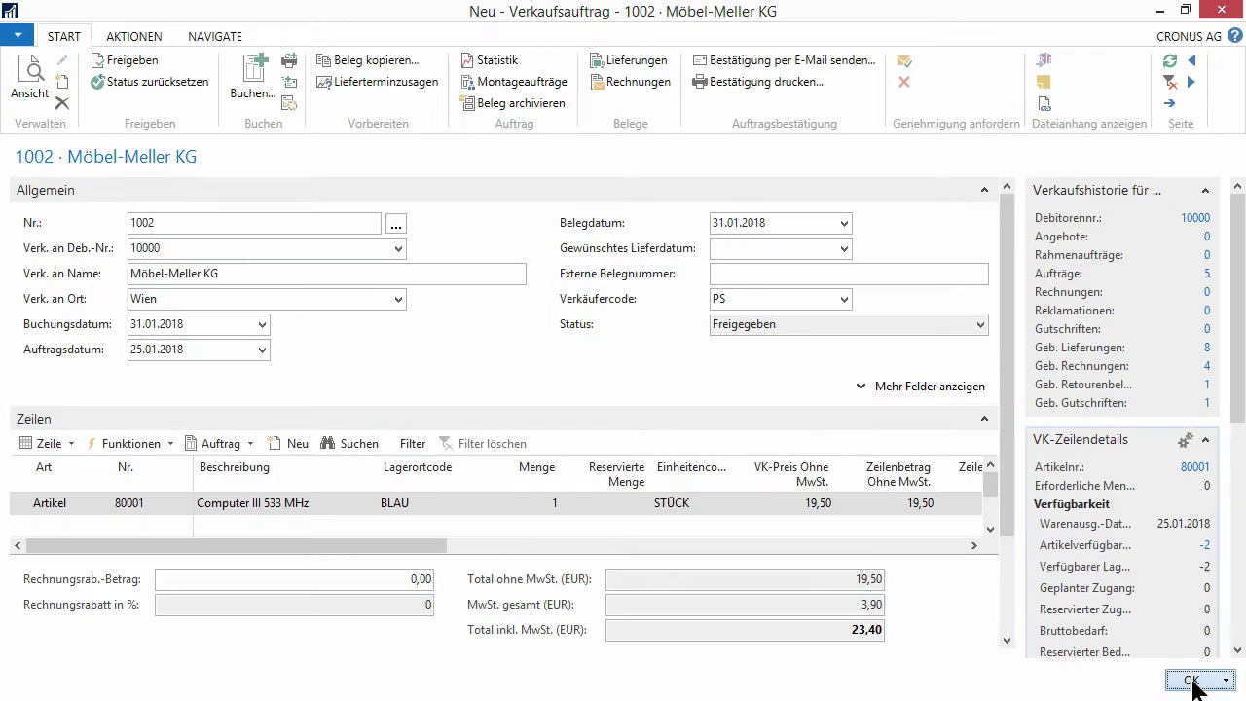
left_click(1190, 680)
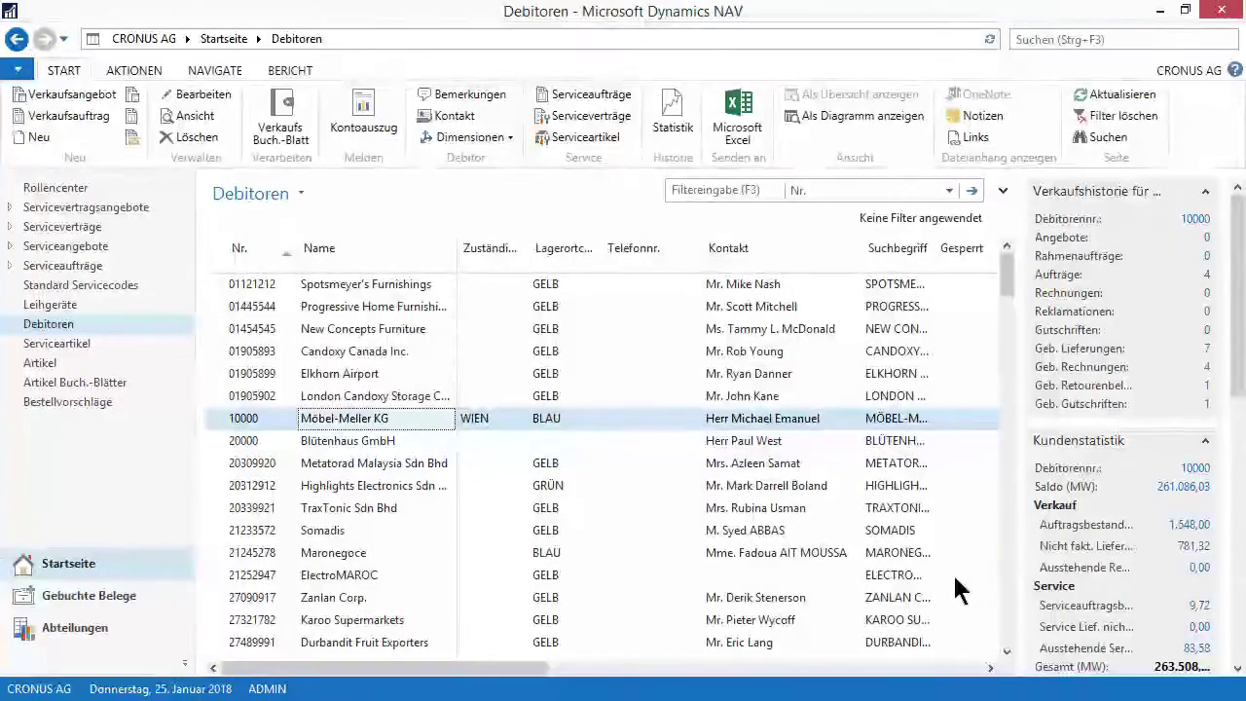
Open the card of service item 43 from the Serviceartikel list and review its Beschreibung, Artikelnr. and Serviceartikelgruppencode
left_click(60, 336)
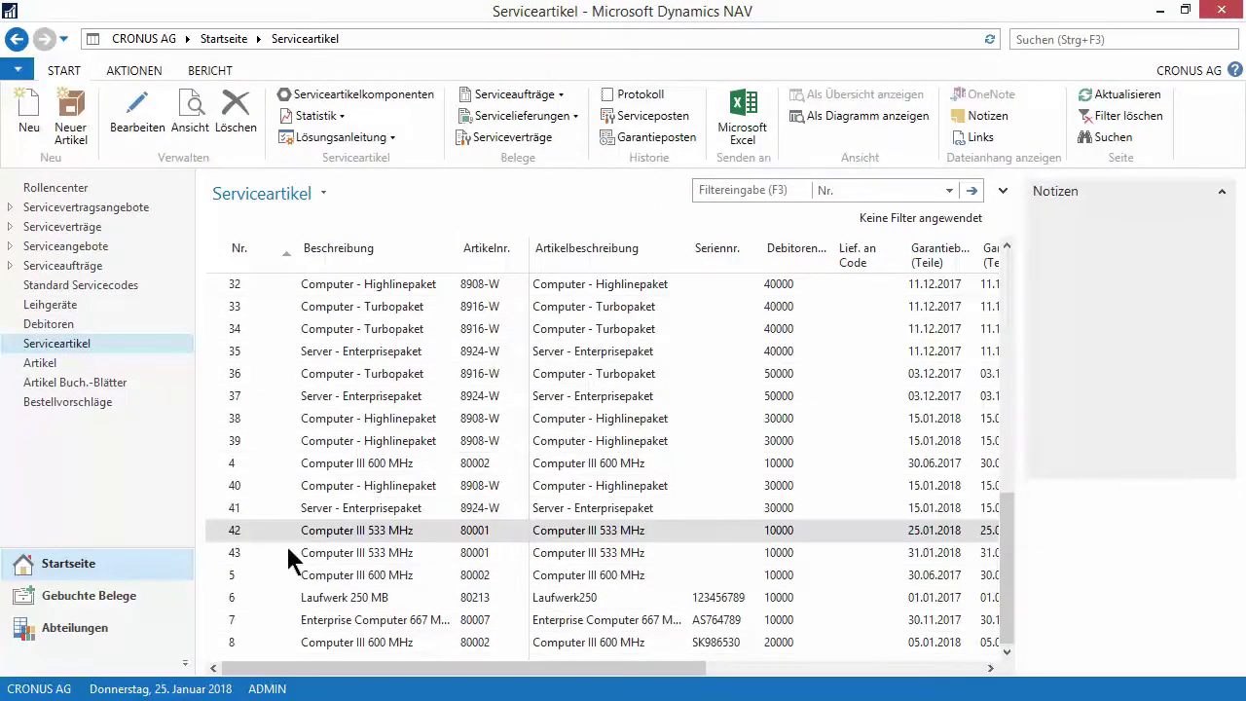
left_click(213, 551)
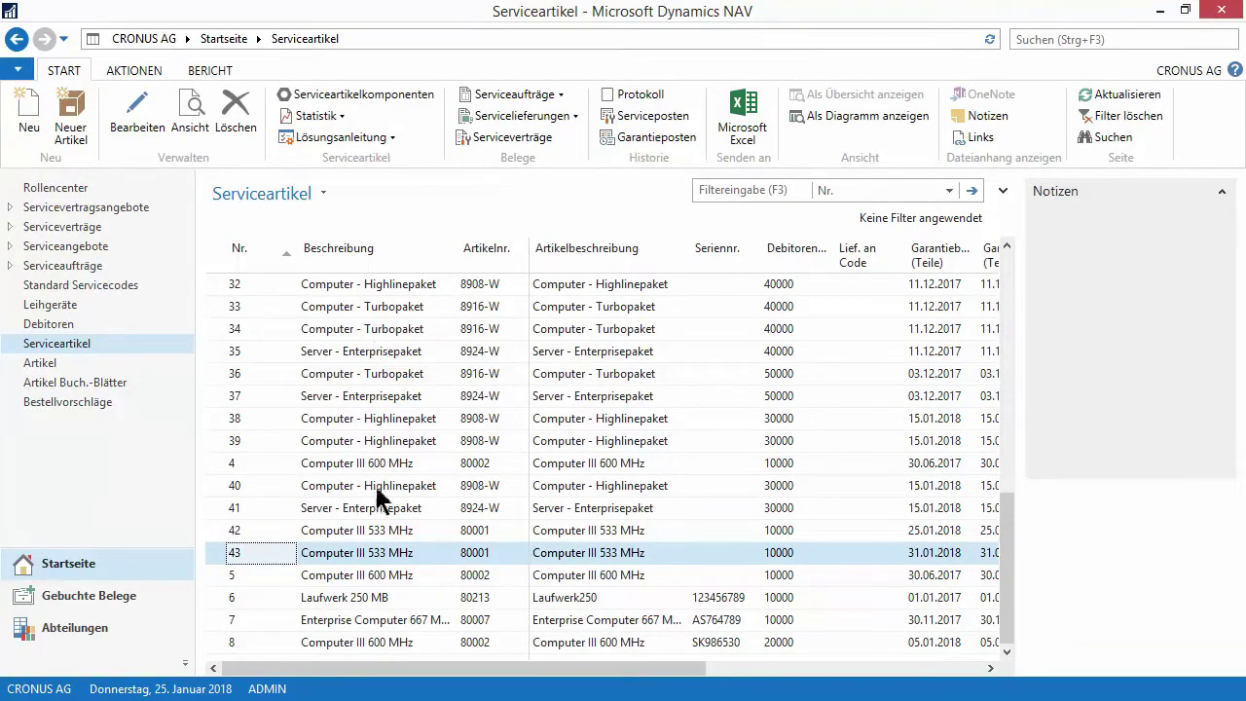
double_click(368, 546)
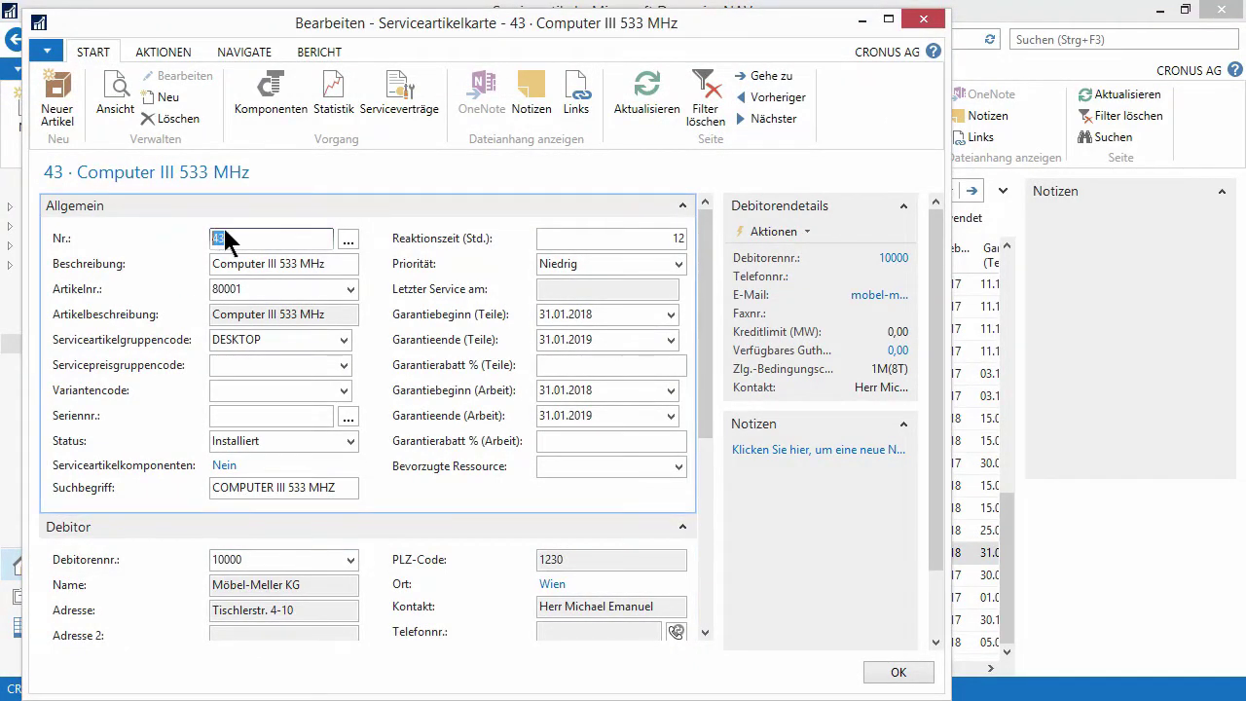
left_click_drag(336, 263, 212, 289)
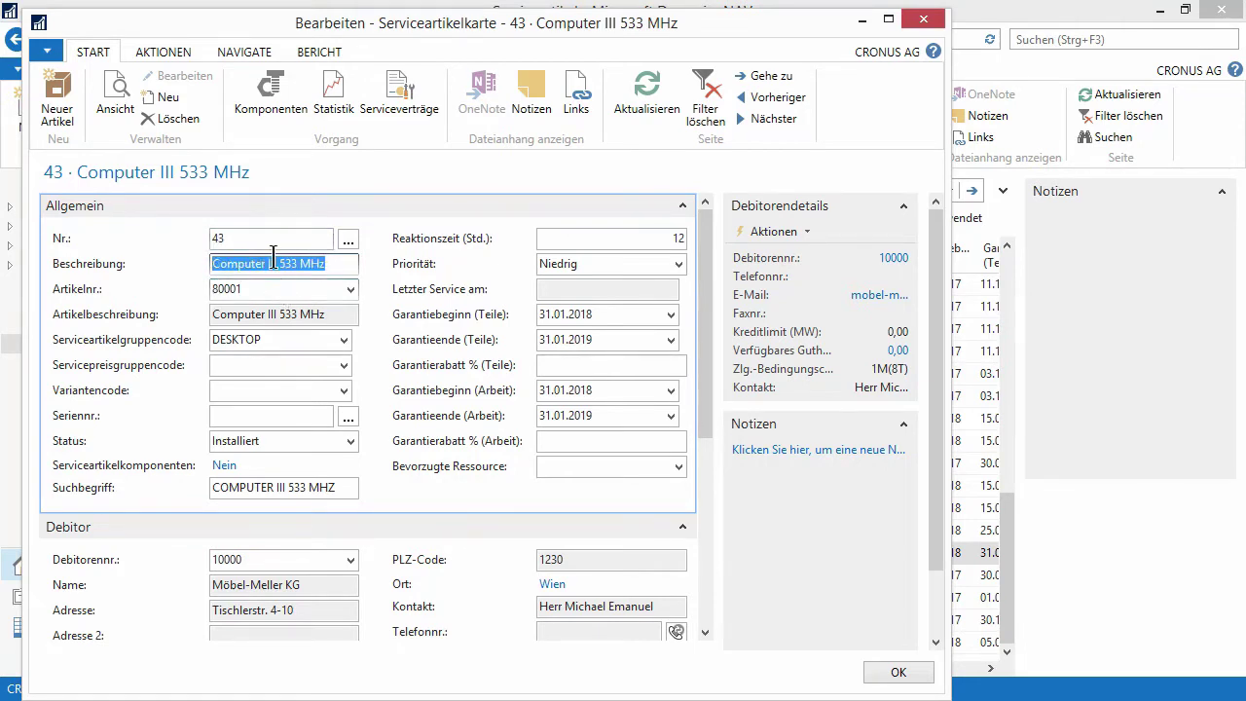
left_click(261, 289)
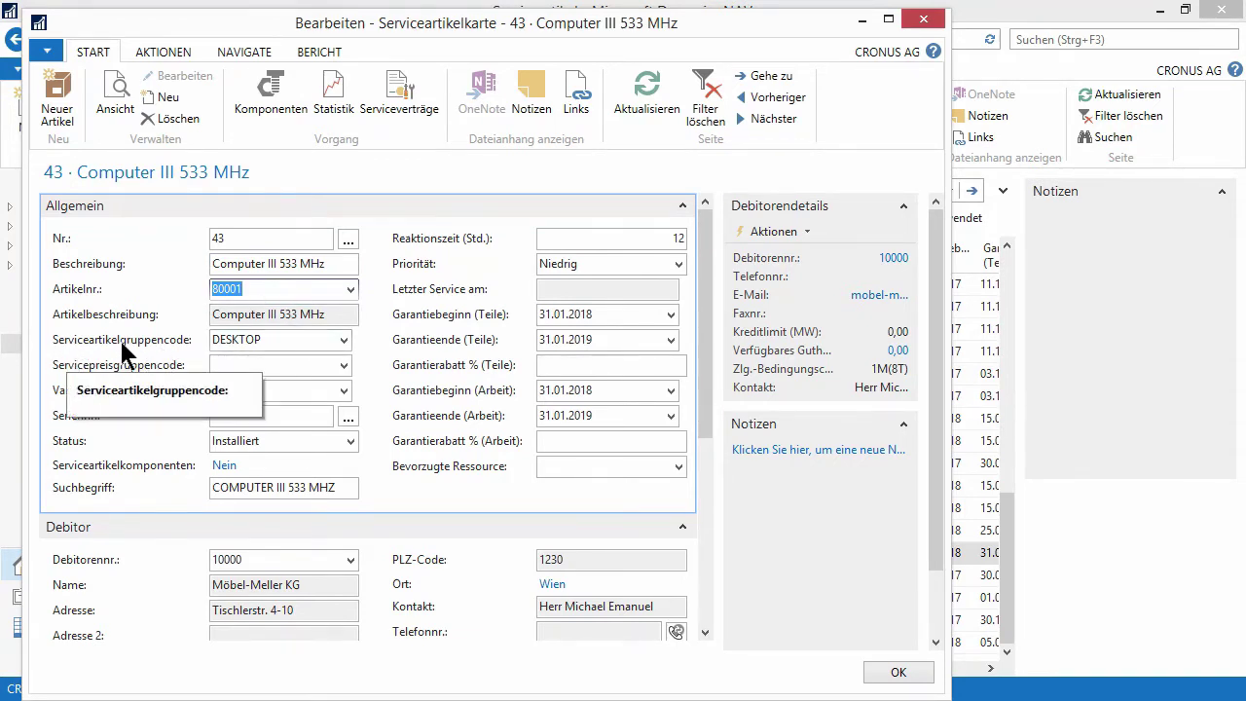
key("Tab")
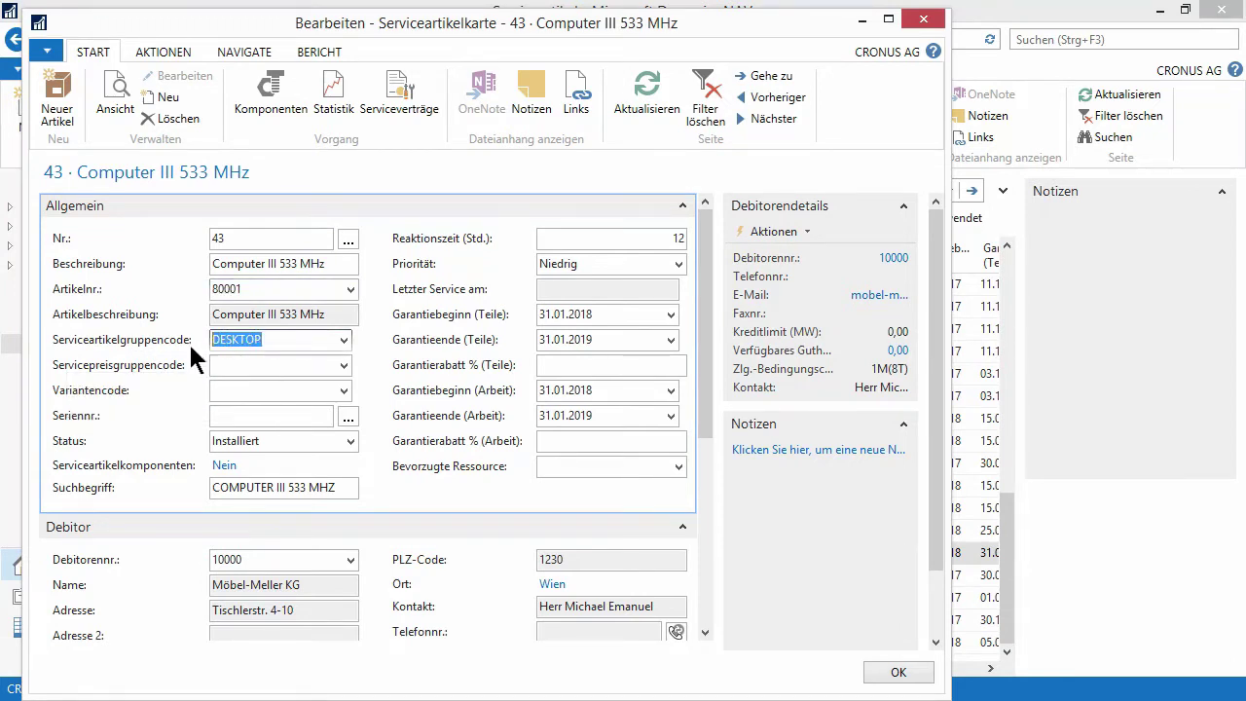
left_click(188, 341)
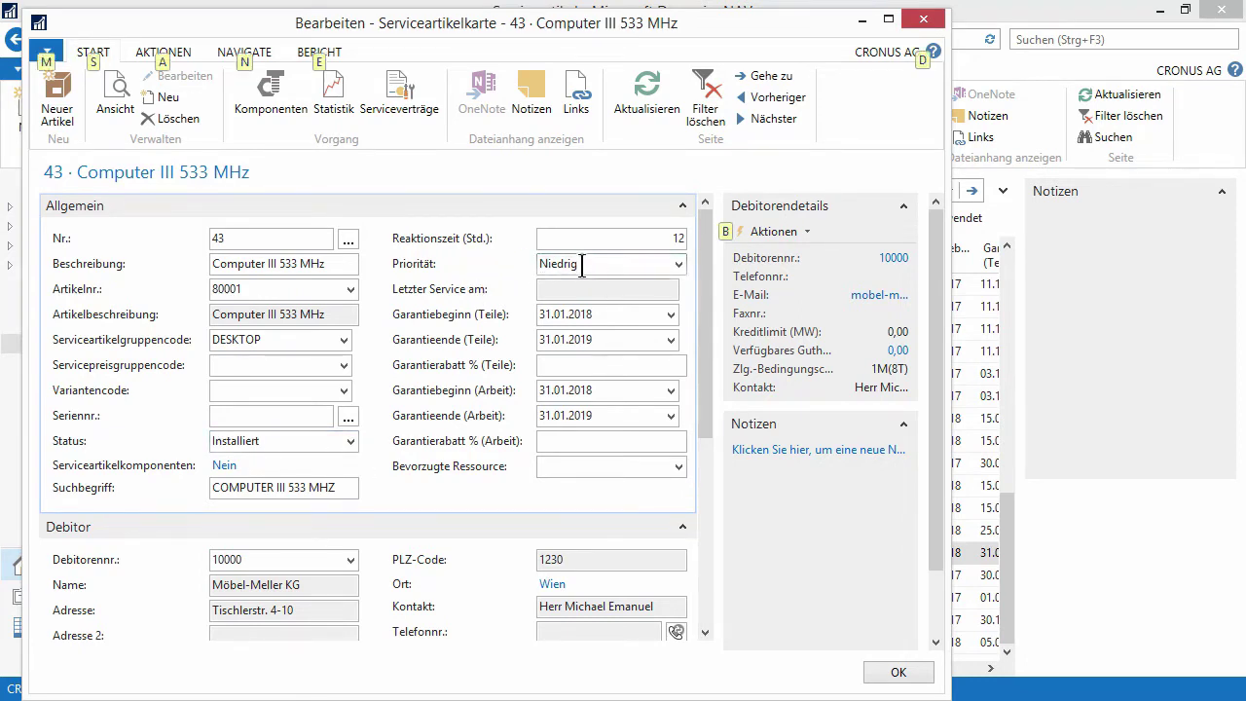
Review the Priorität options and the Debitor, Lieferung and Details sections of the service item card, and close the card
left_click(679, 264)
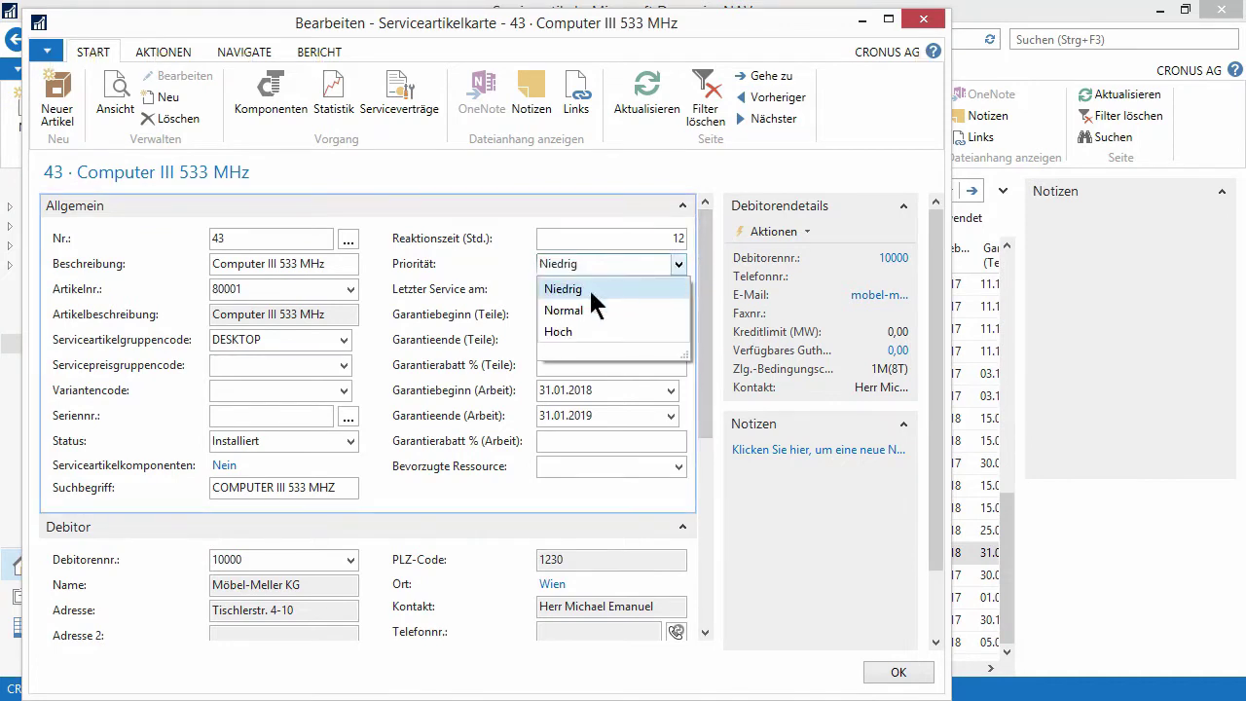
left_click(589, 262)
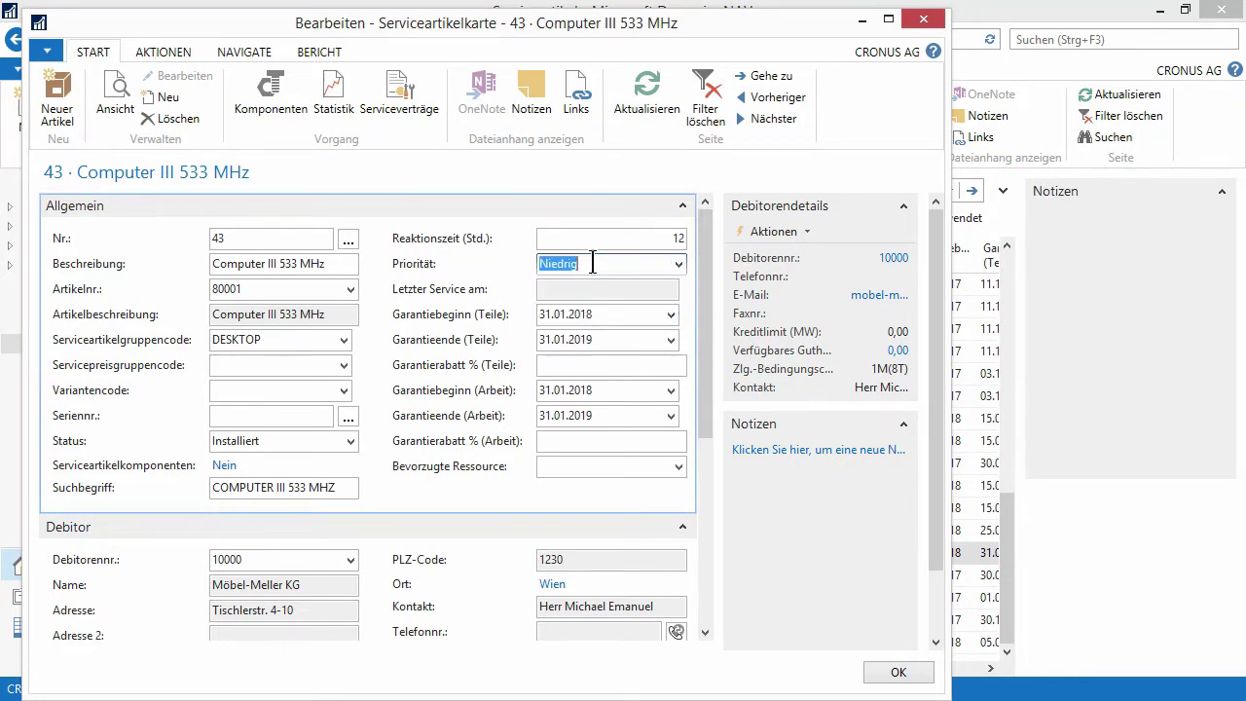
key("alt")
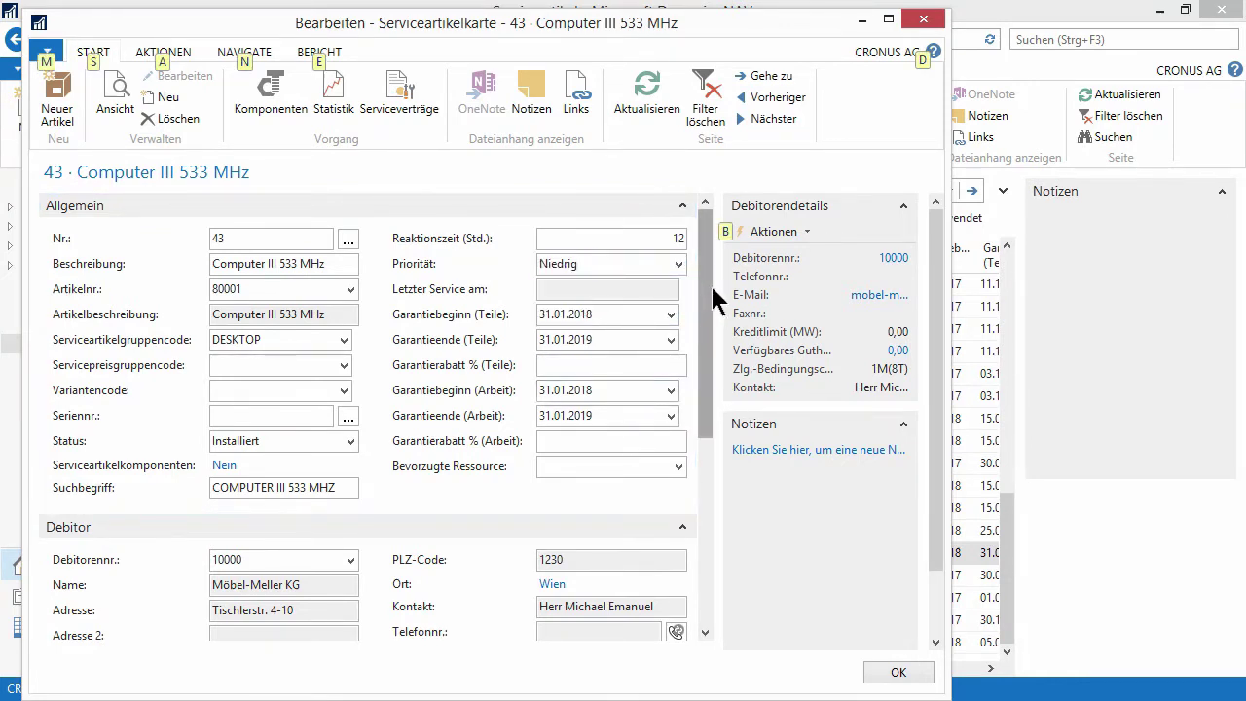
scroll(704, 283, "down", 3)
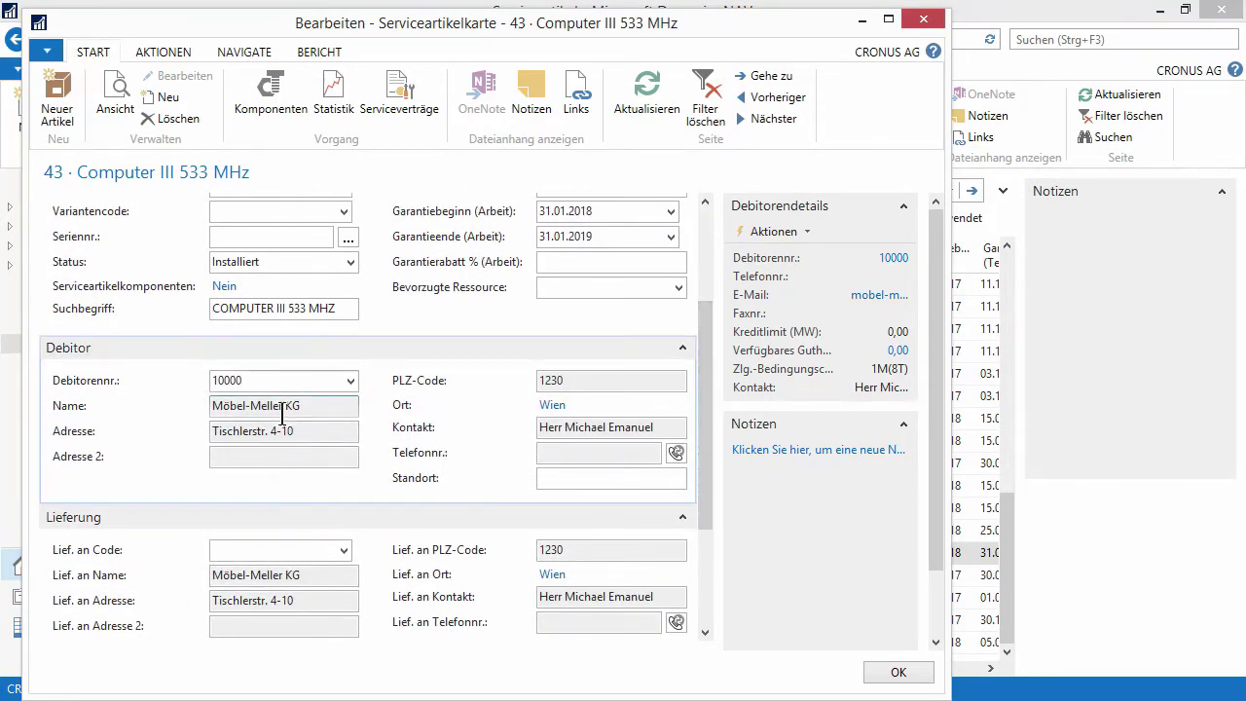
left_click(264, 384)
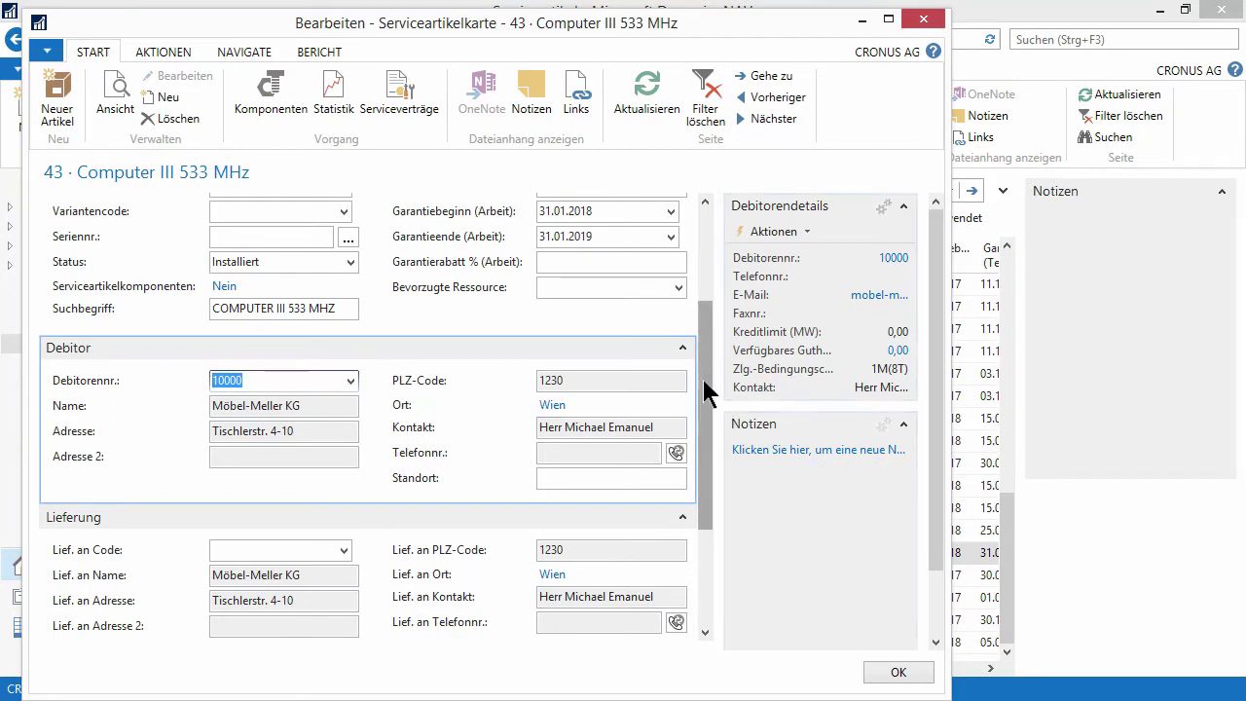
left_click_drag(706, 394, 710, 448)
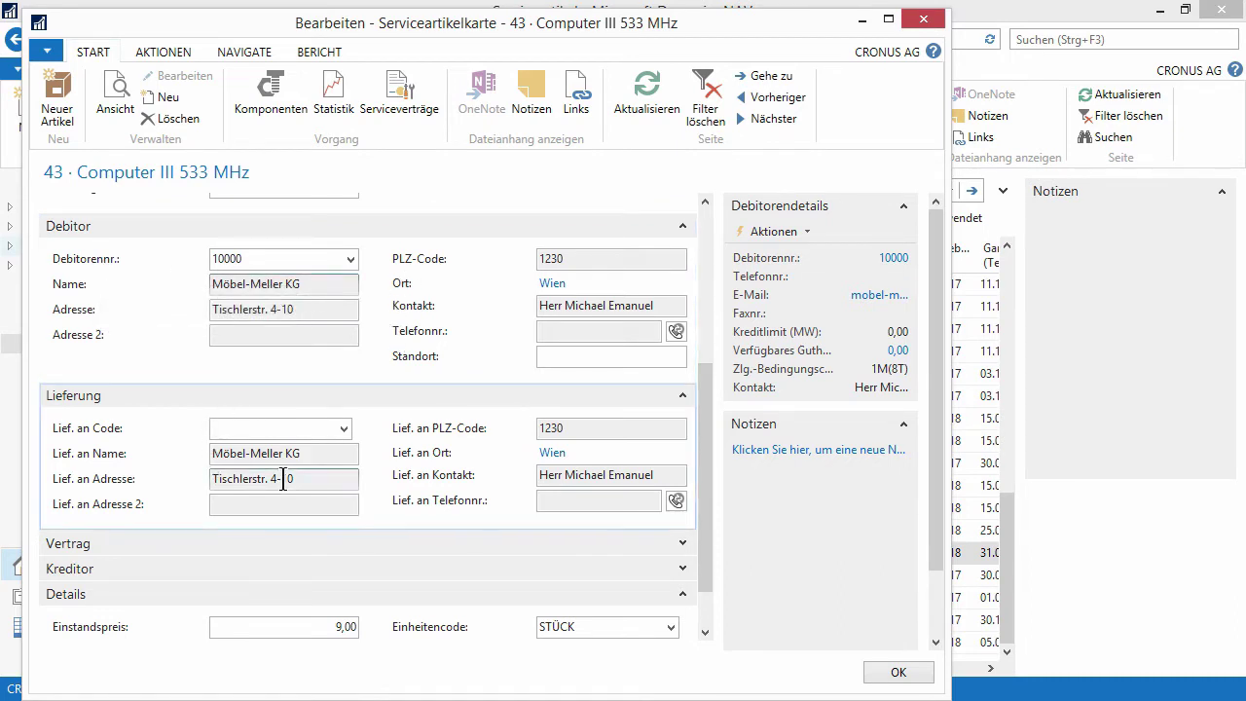
scroll(283, 479, "up", 1)
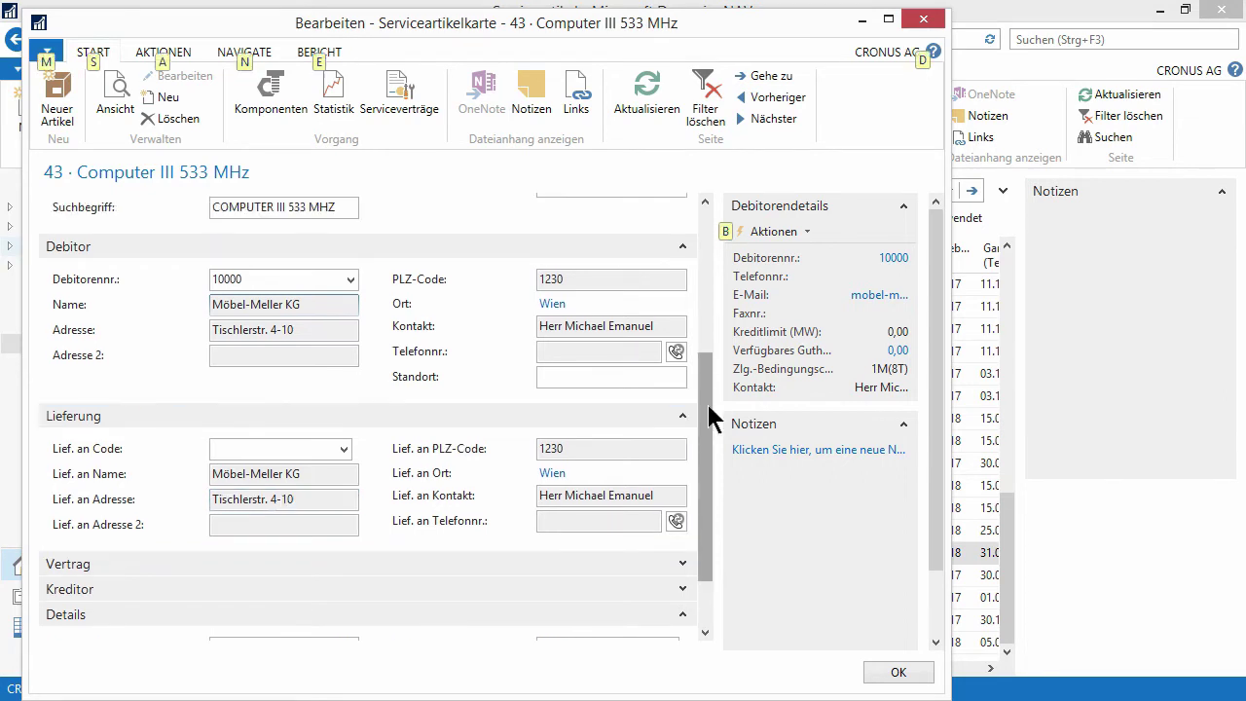
left_click_drag(705, 406, 711, 481)
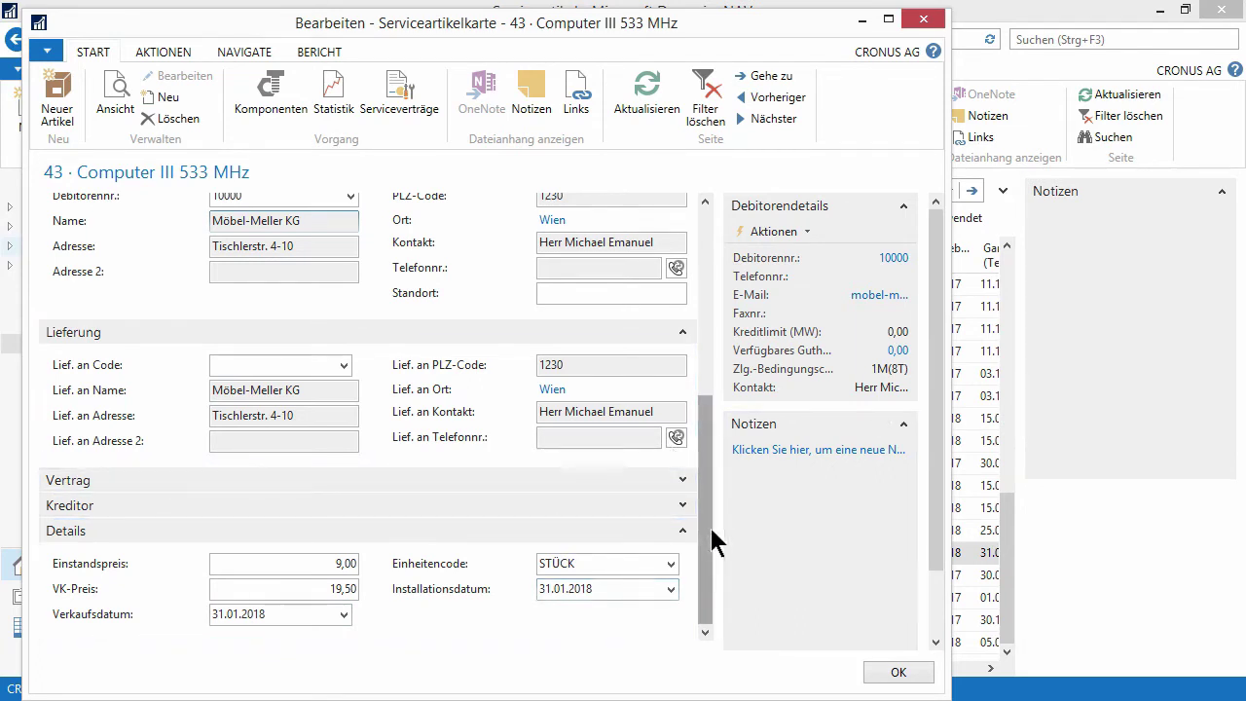
key("alt")
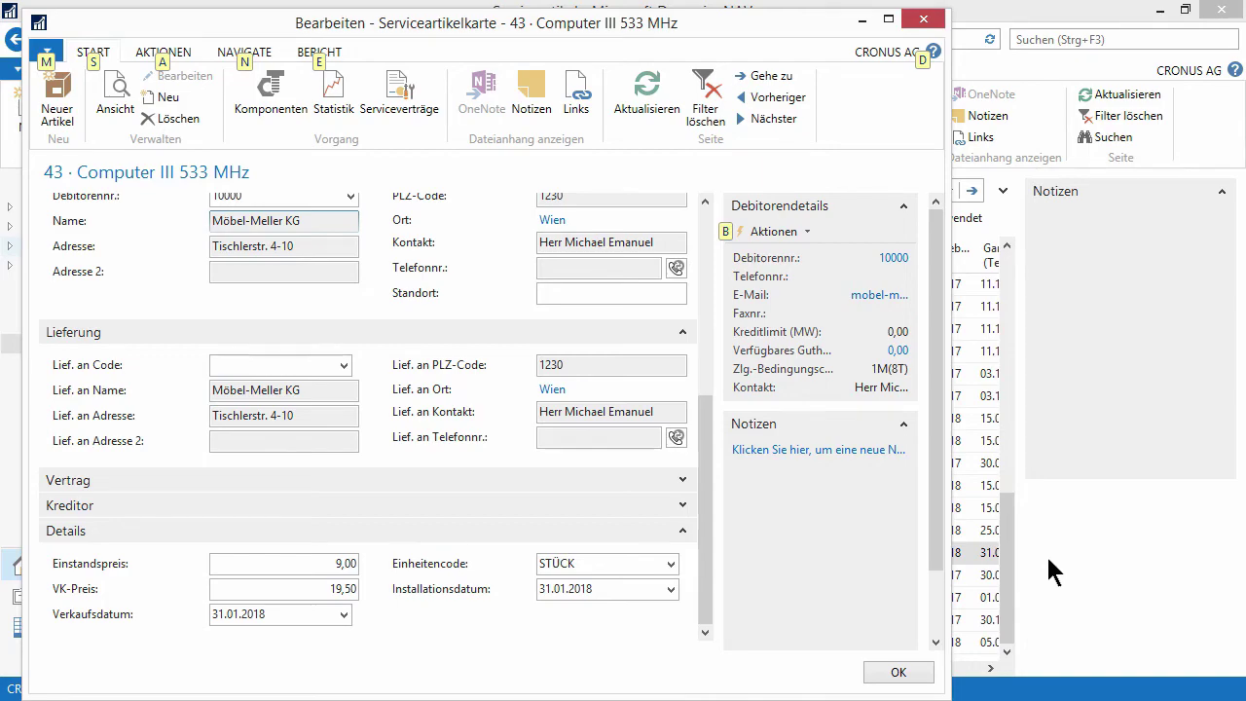
left_click(885, 672)
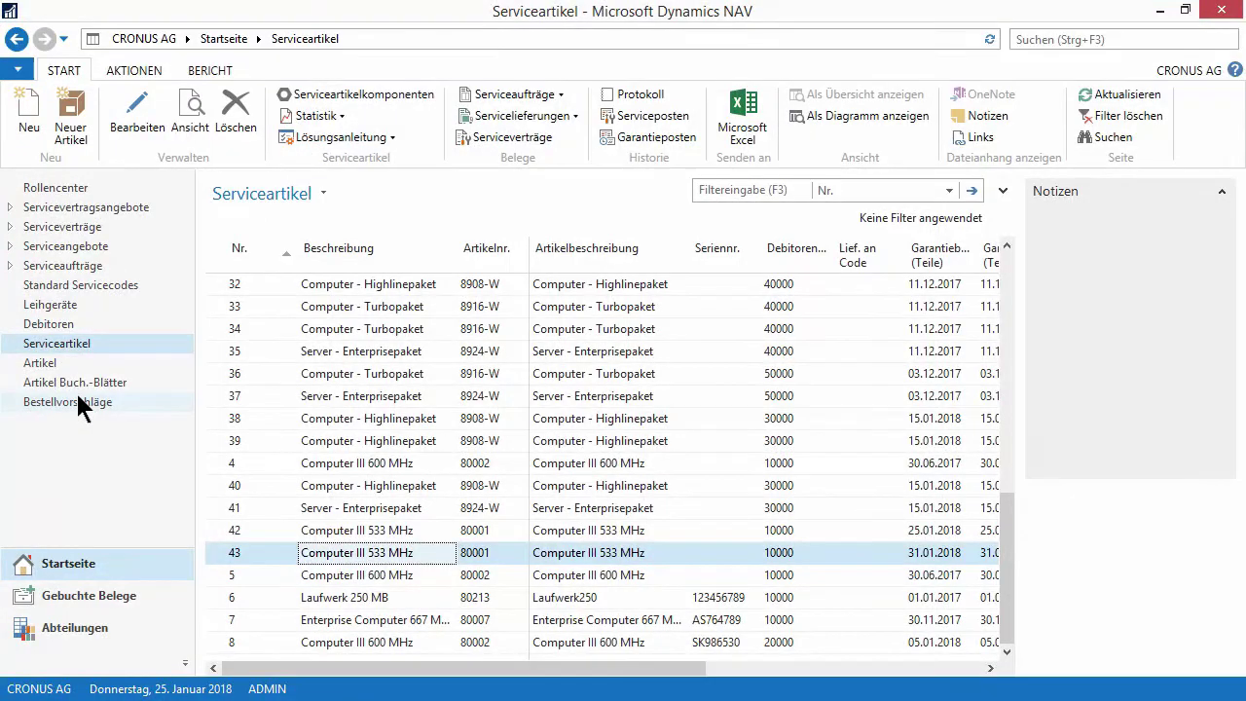
Select Möbel-Meller KG in the Debitoren list and open the customer's sales orders
left_click(51, 331)
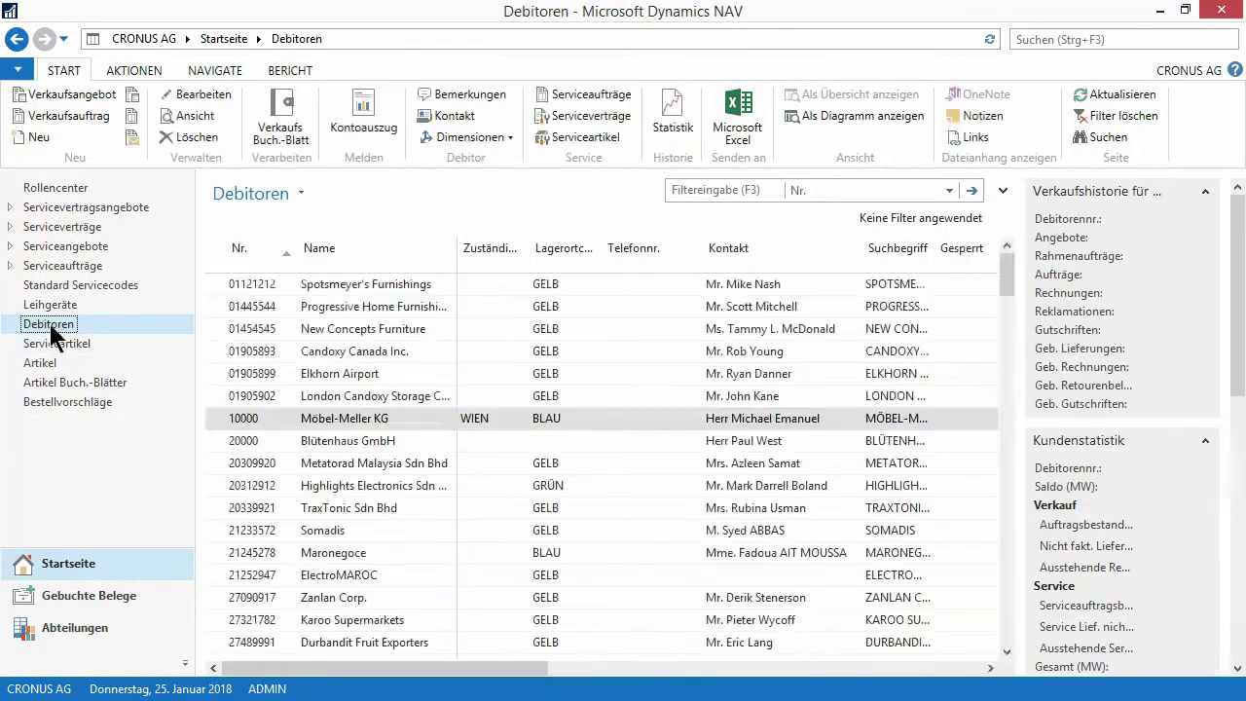
left_click(342, 436)
left_click(344, 424)
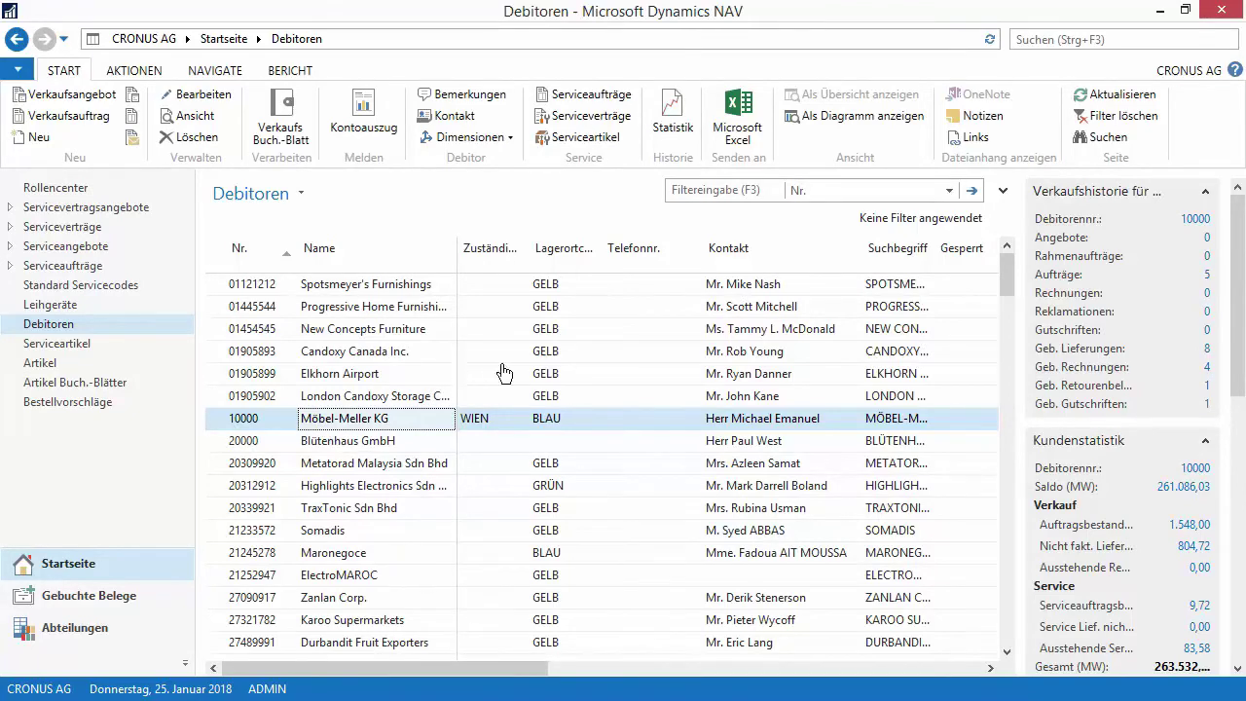
left_click(208, 73)
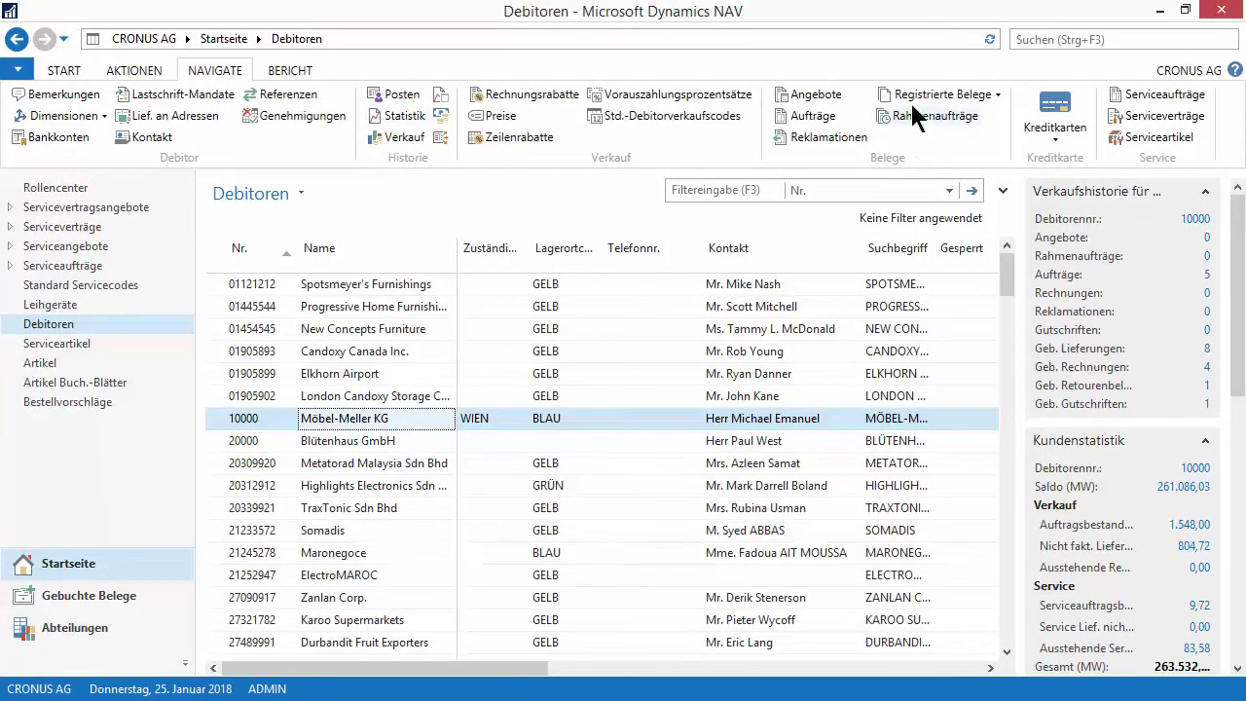
left_click(808, 117)
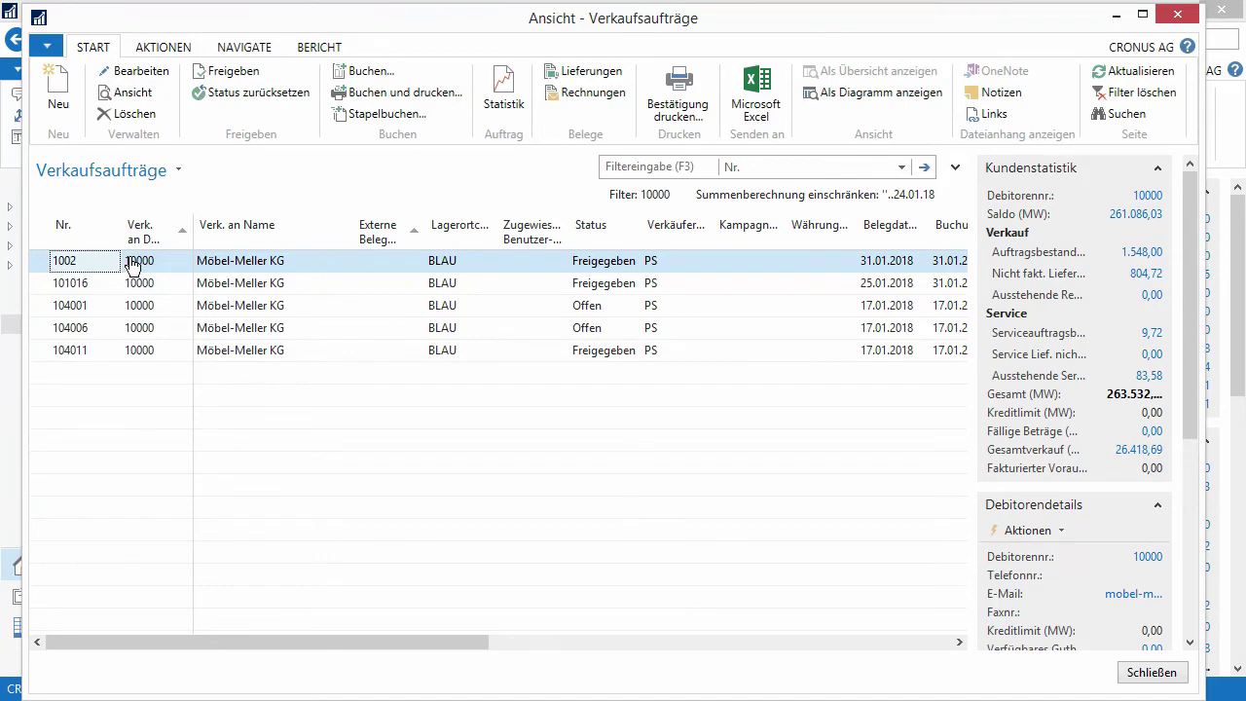
Open the Möbel-Meller KG sales order dated 31.01.2018 for editing and post it with the Fakturieren option only
left_click(141, 73)
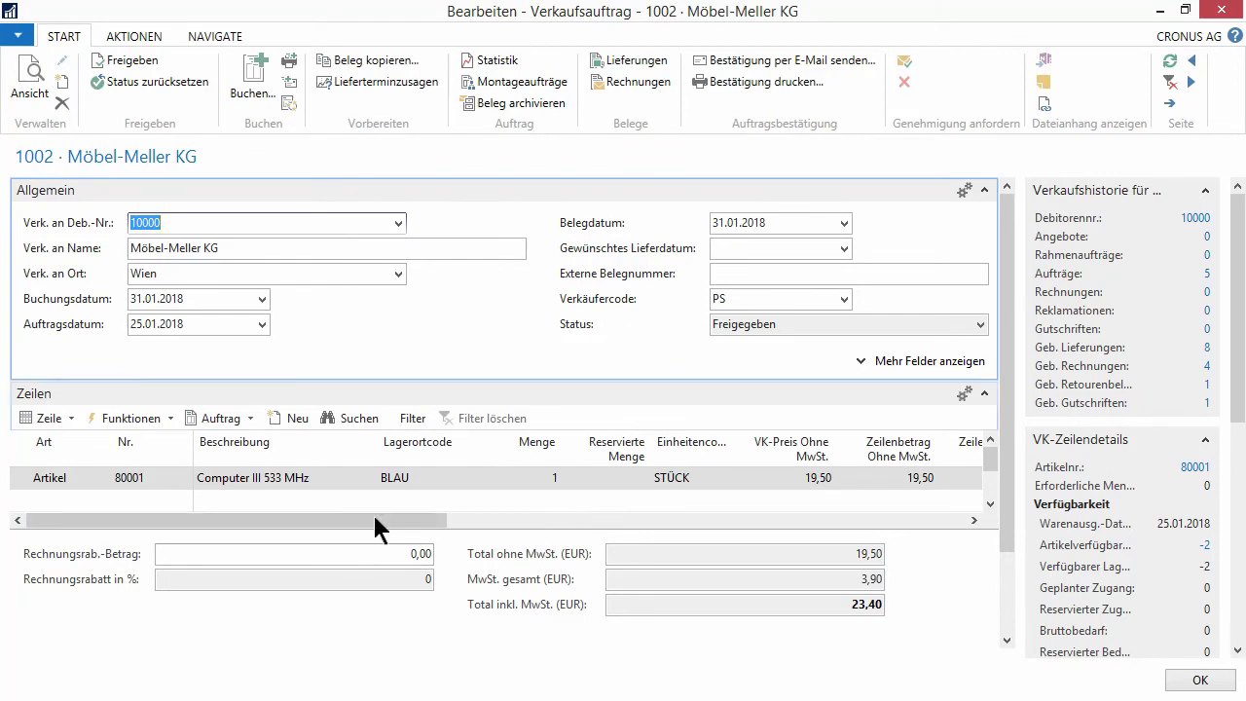
left_click_drag(393, 520, 348, 517)
left_click(253, 78)
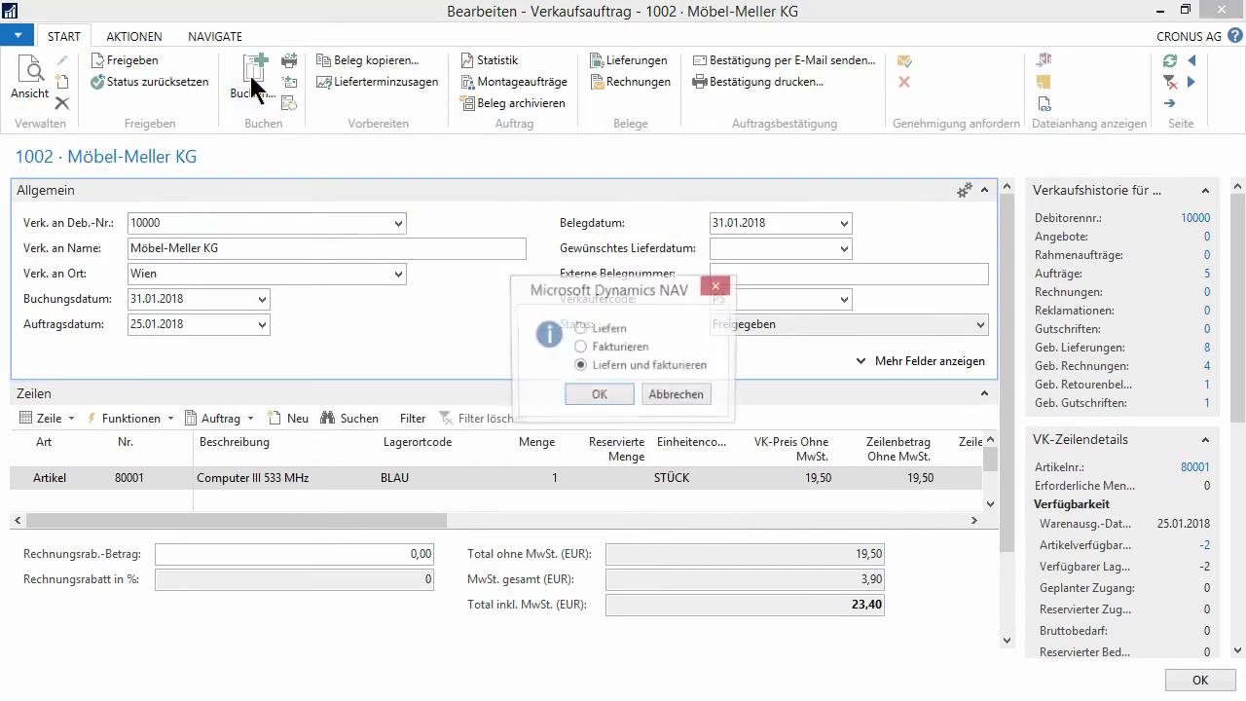
left_click(605, 347)
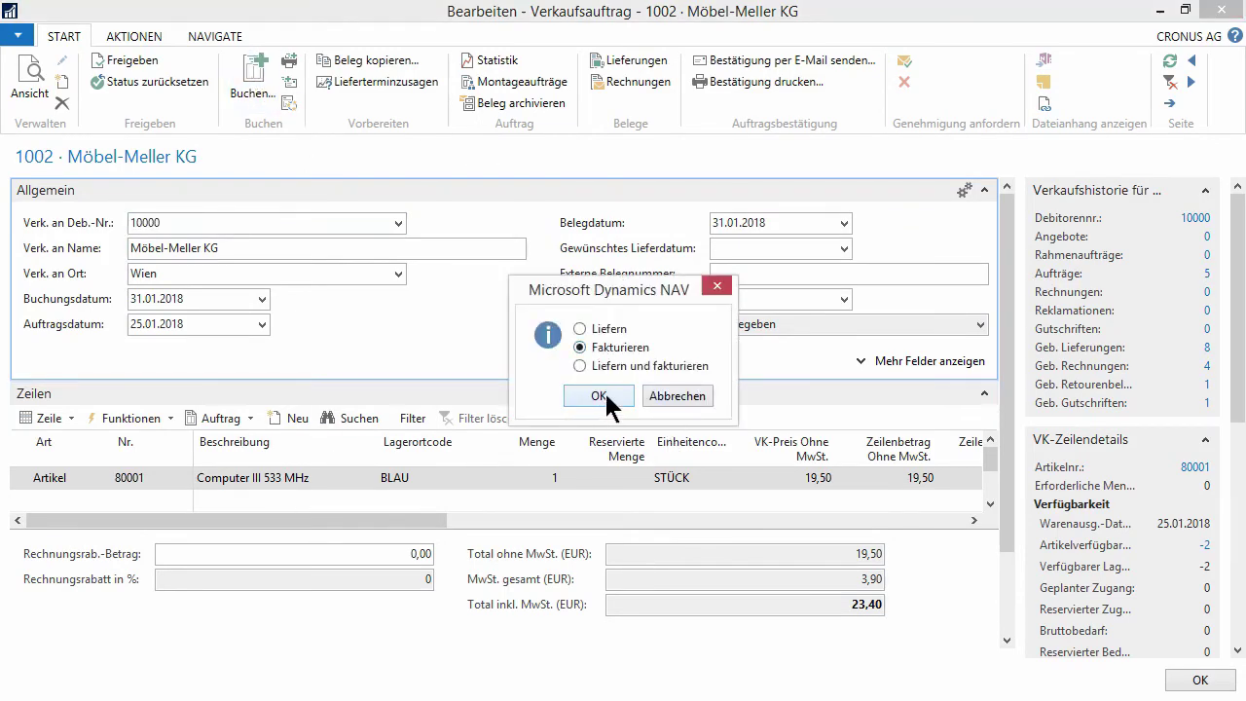
left_click(605, 395)
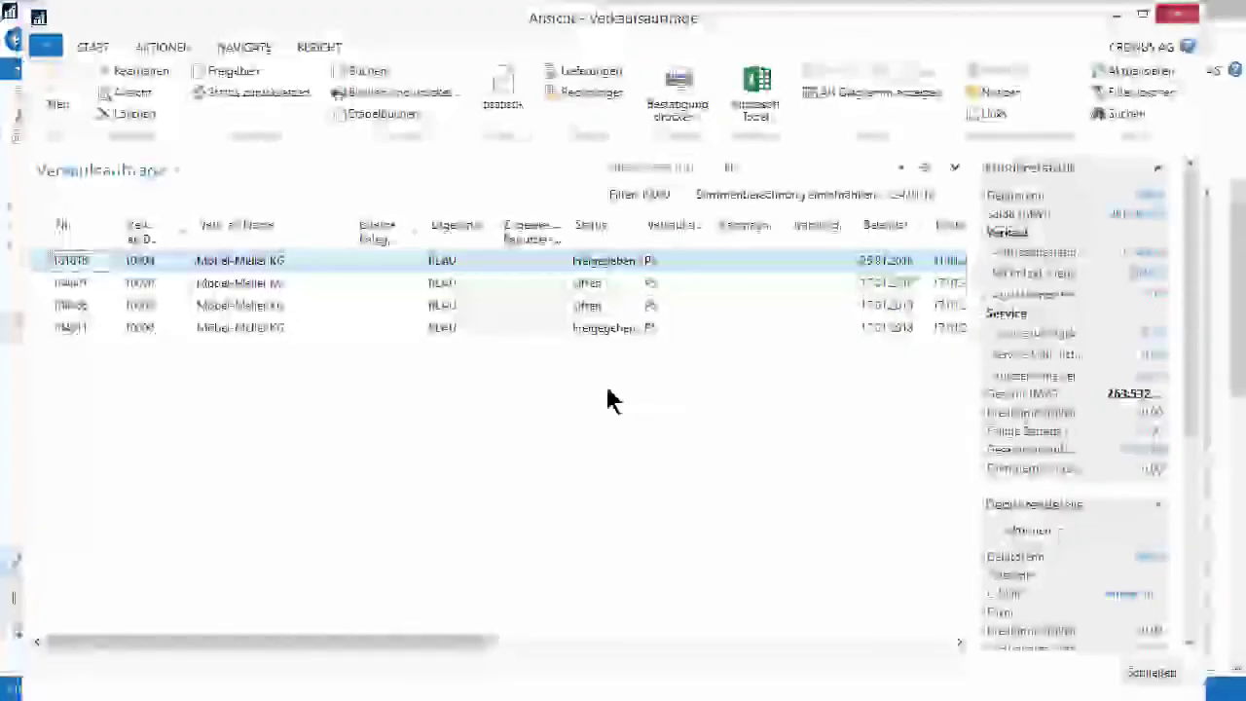